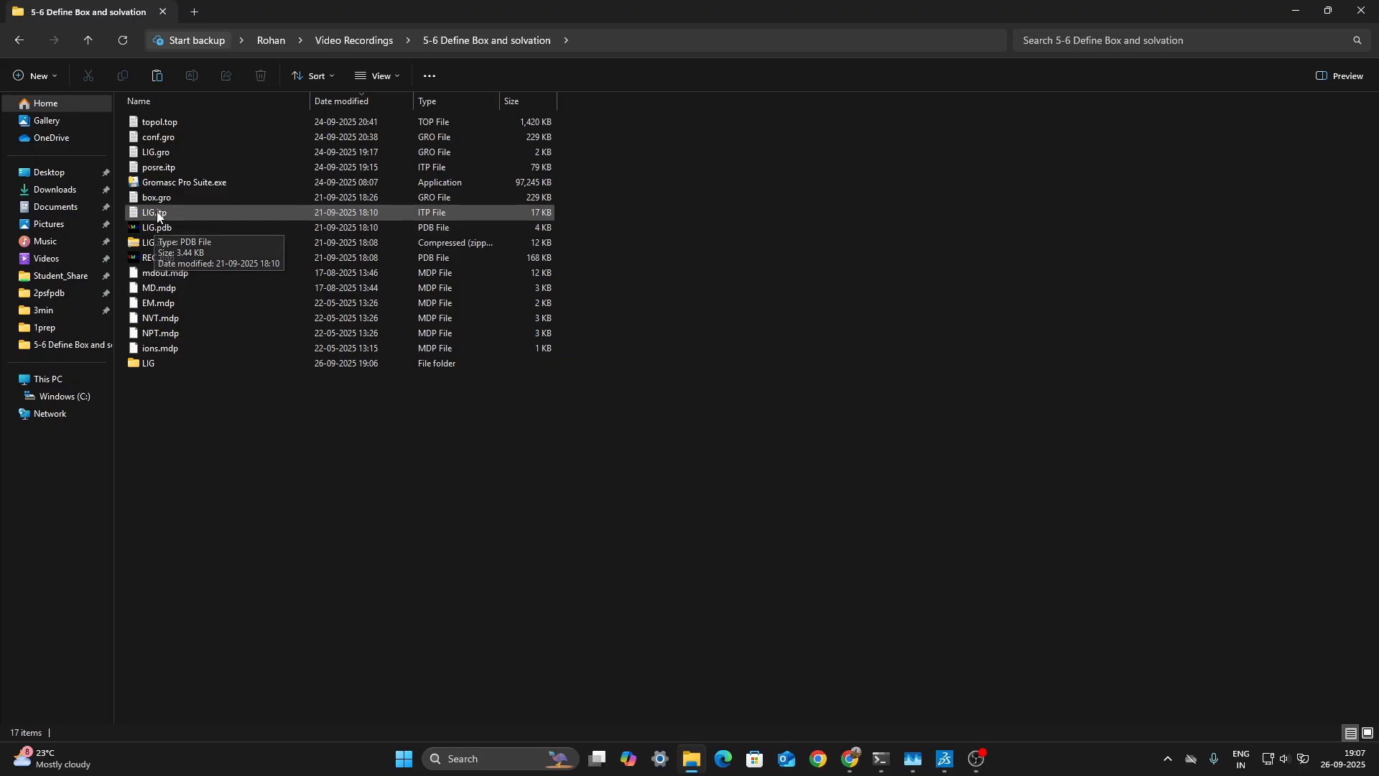
# - Launch Gromasc Pro Suite.exe in a maximized window and open the Define Box module
pyautogui.doubleClick(158, 184)
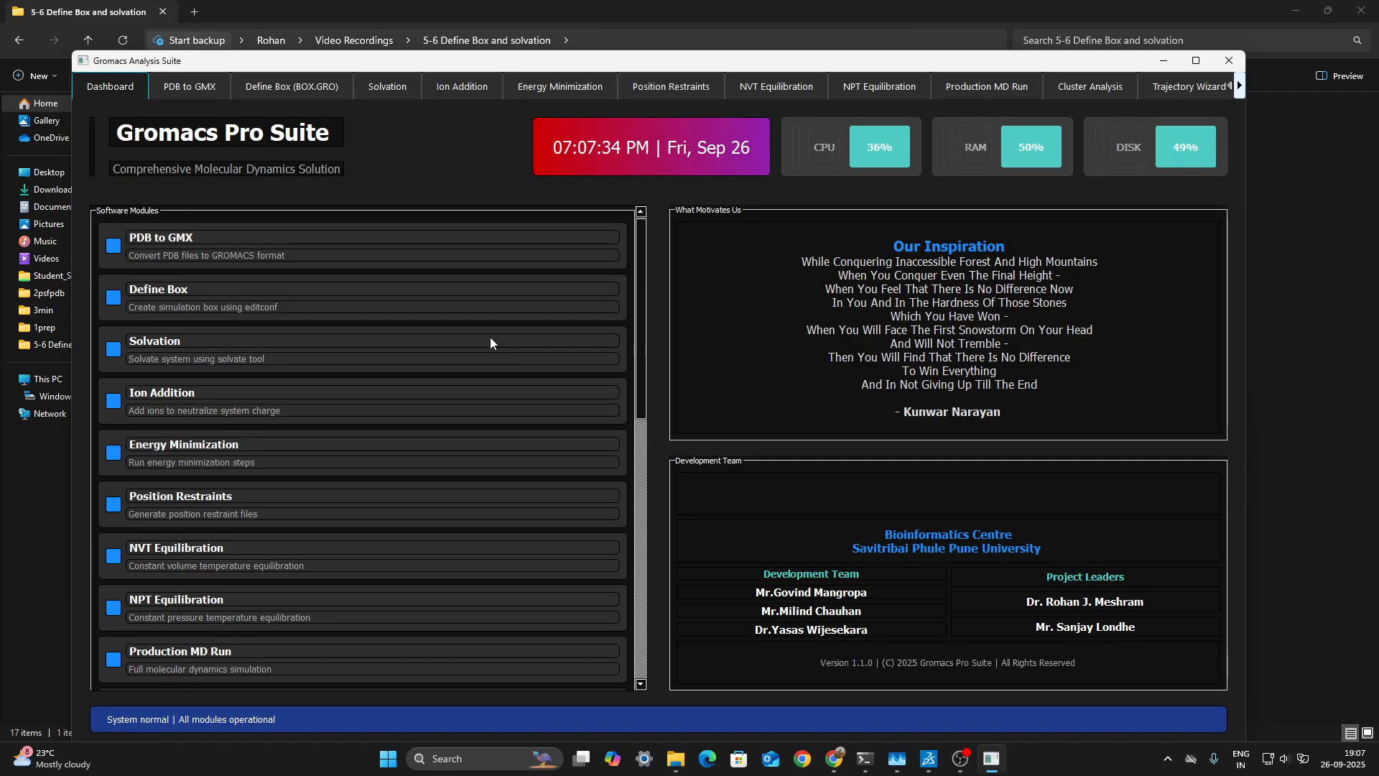
pyautogui.click(1196, 61)
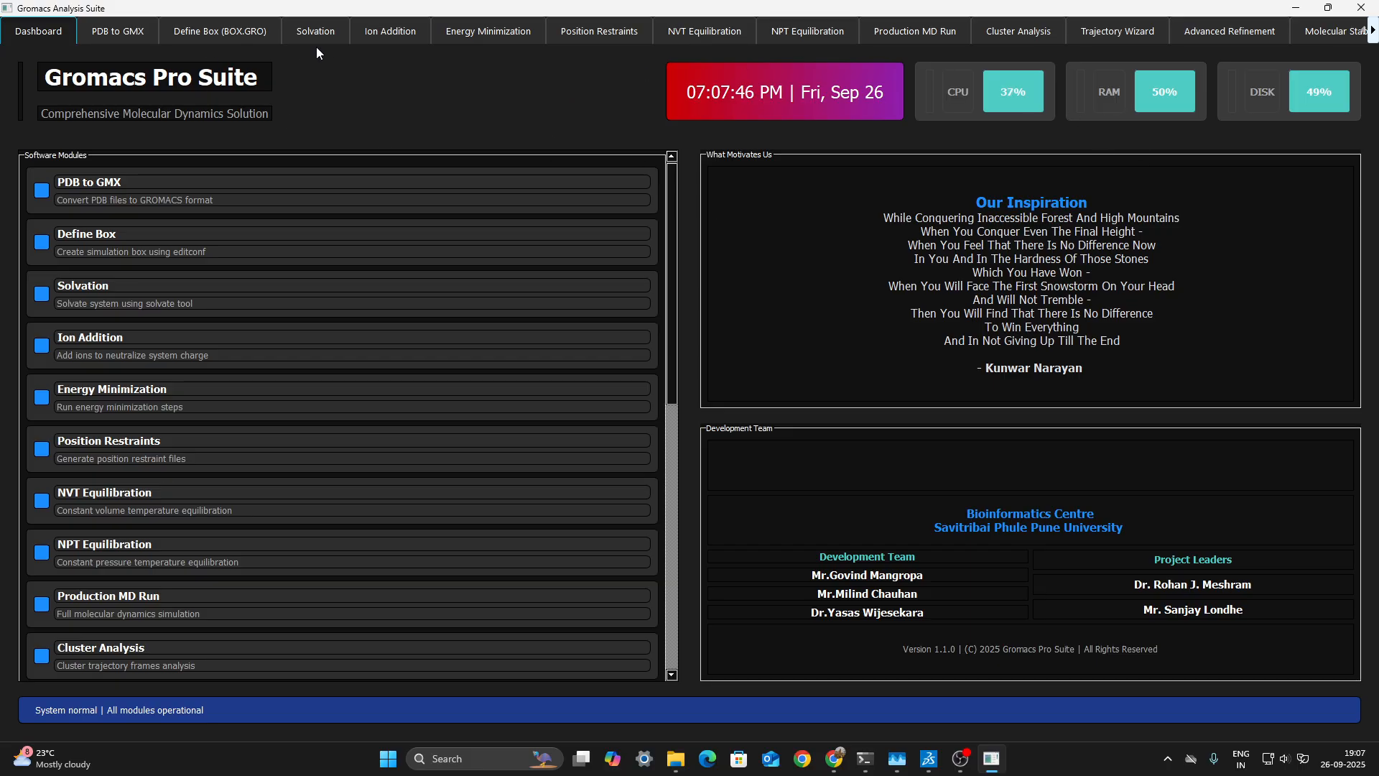
pyautogui.click(227, 32)
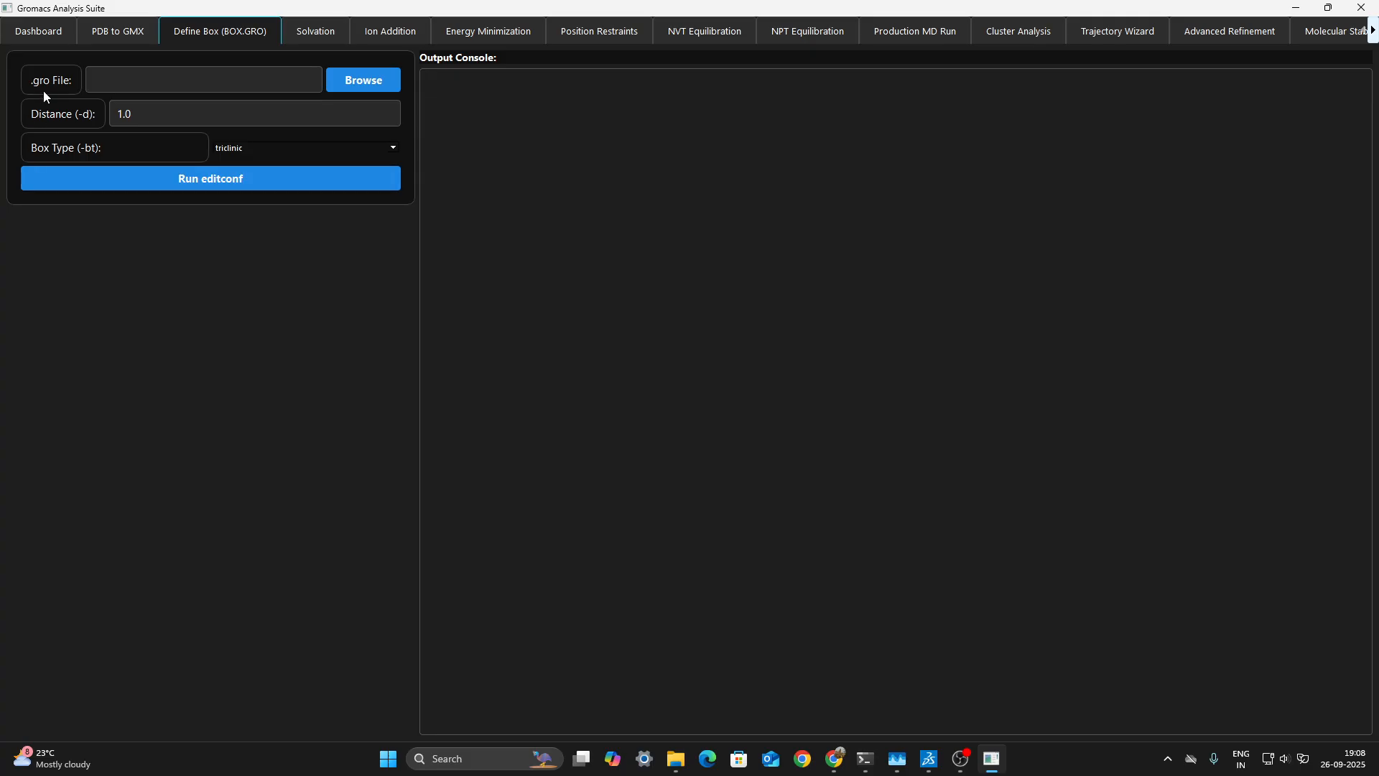
# - Load conf.gro as the input structure and run editconf with the triclinic box type
pyautogui.click(366, 83)
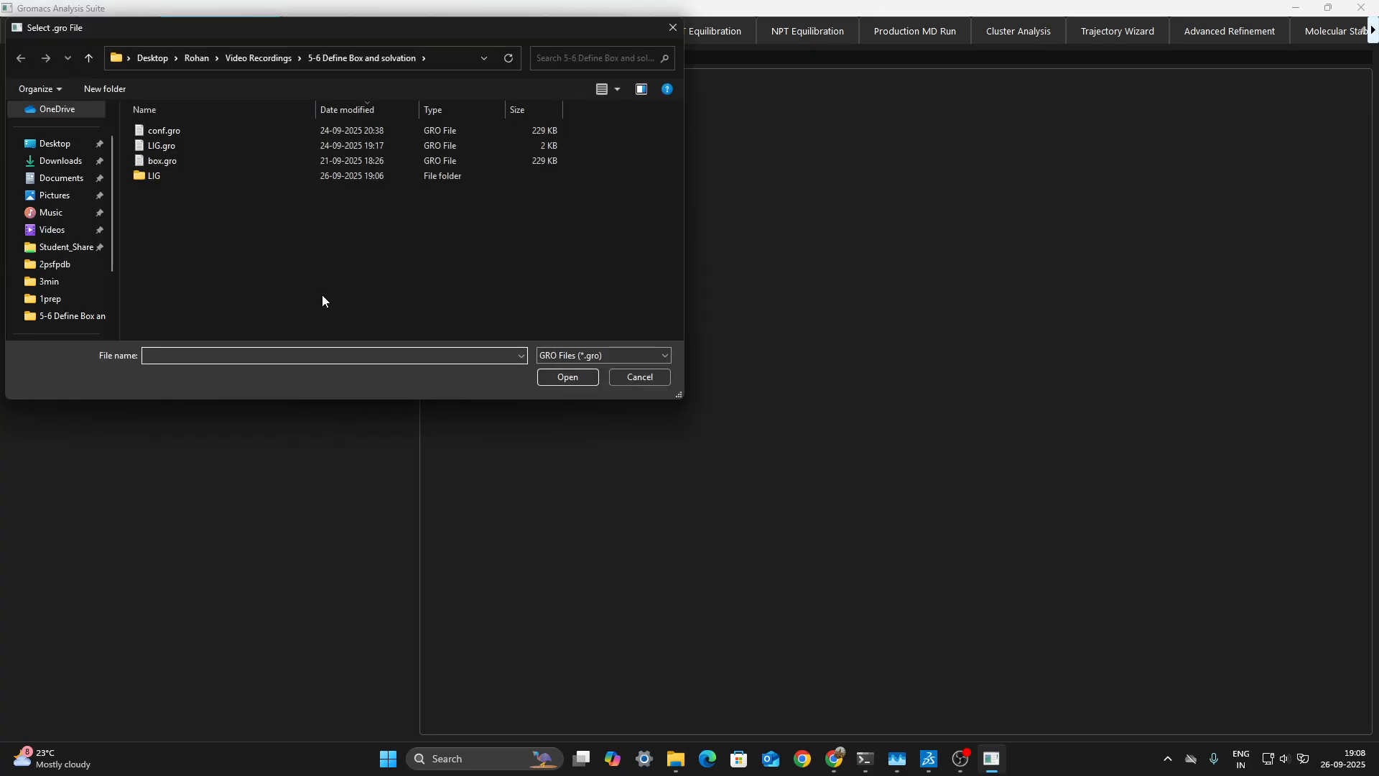
pyautogui.click(172, 130)
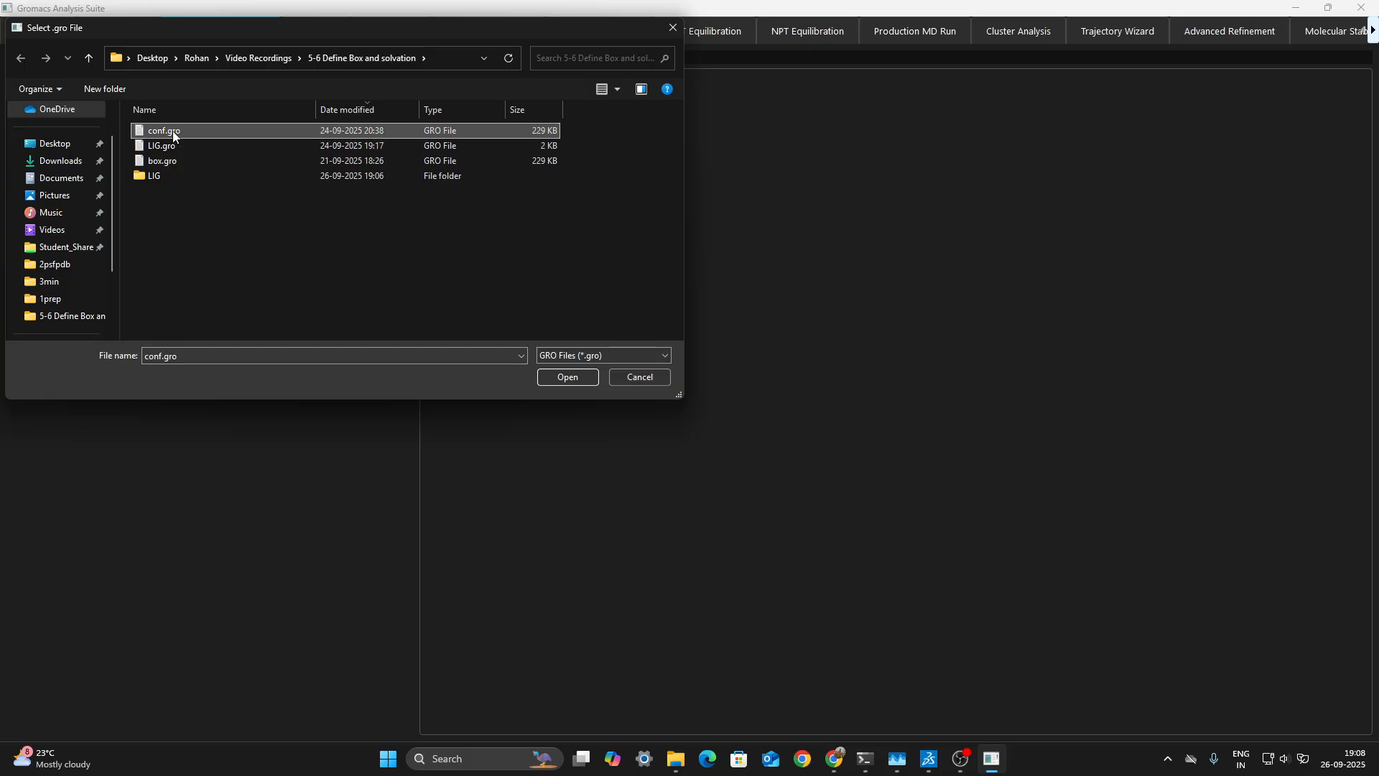
pyautogui.click(571, 379)
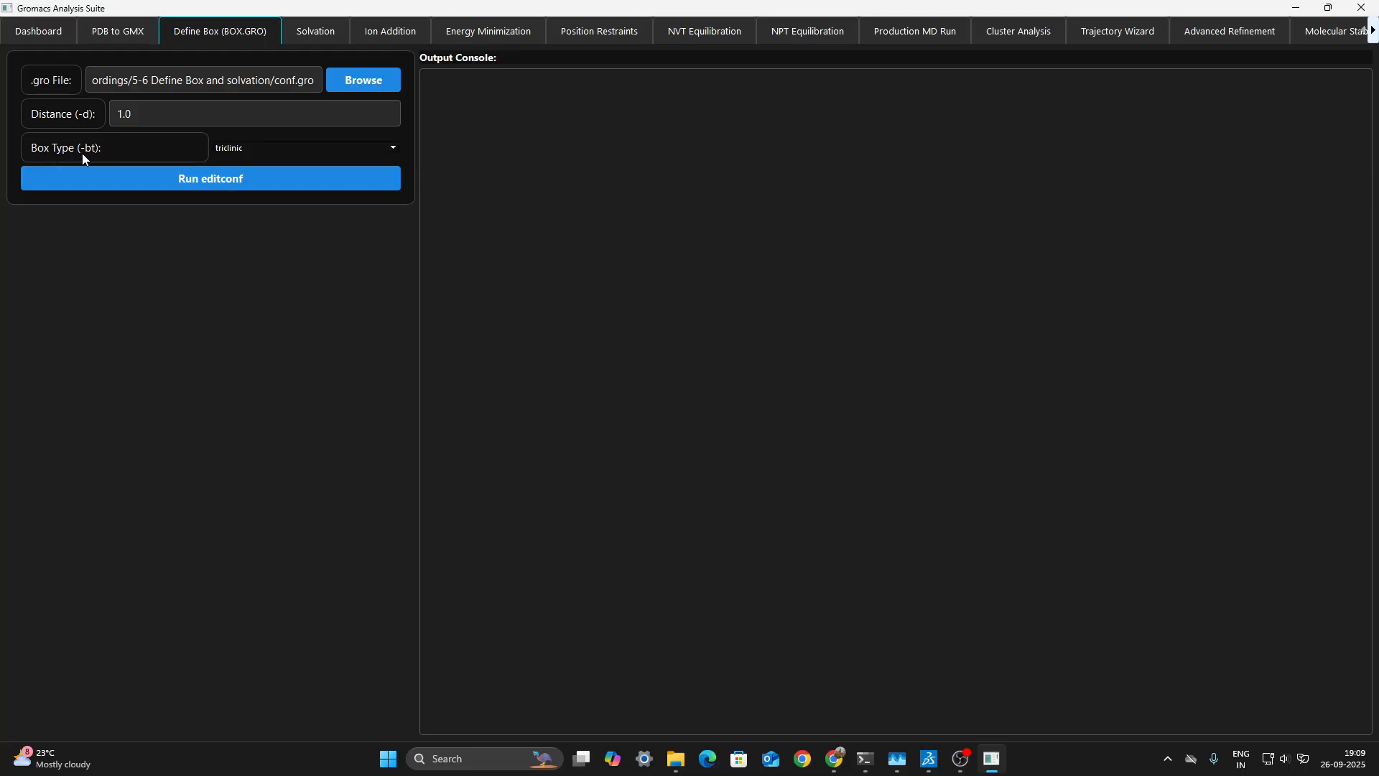
pyautogui.click(257, 154)
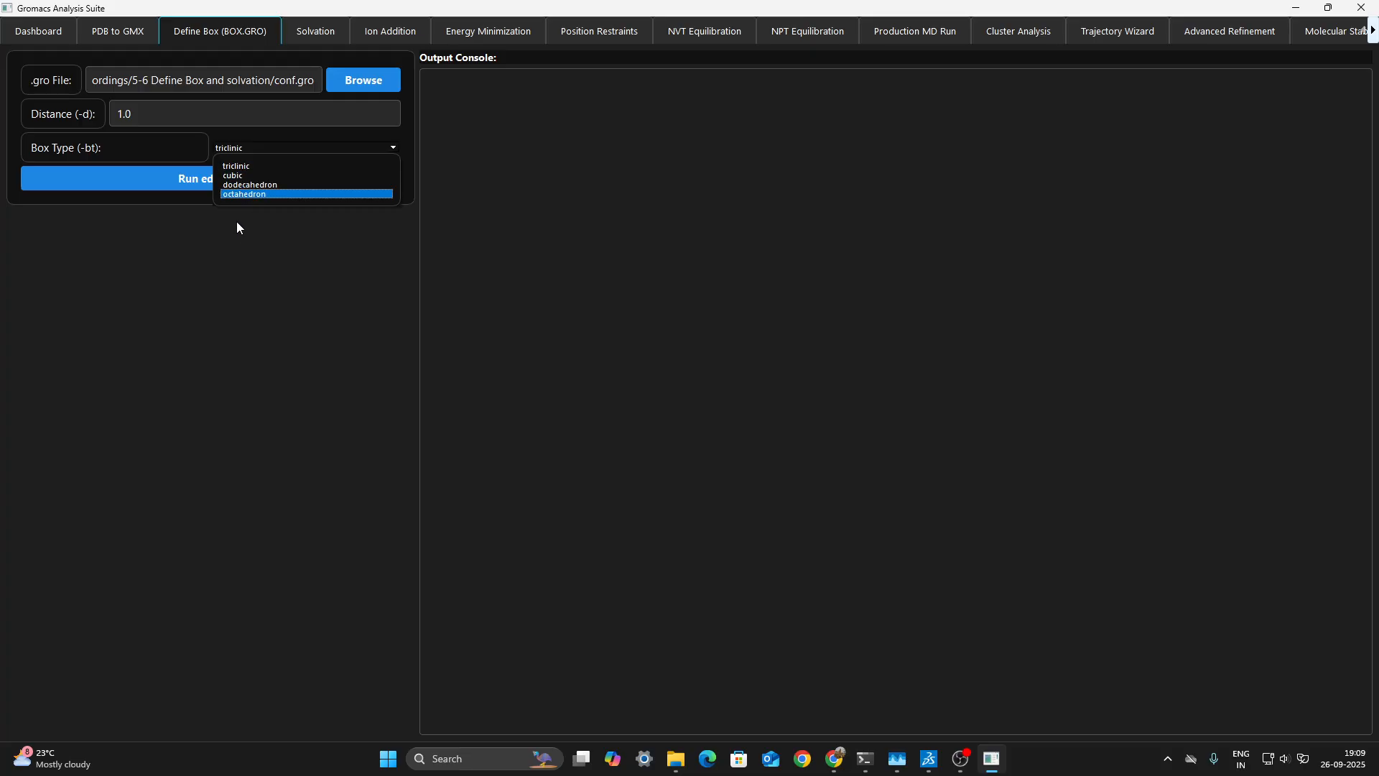
pyautogui.click(242, 166)
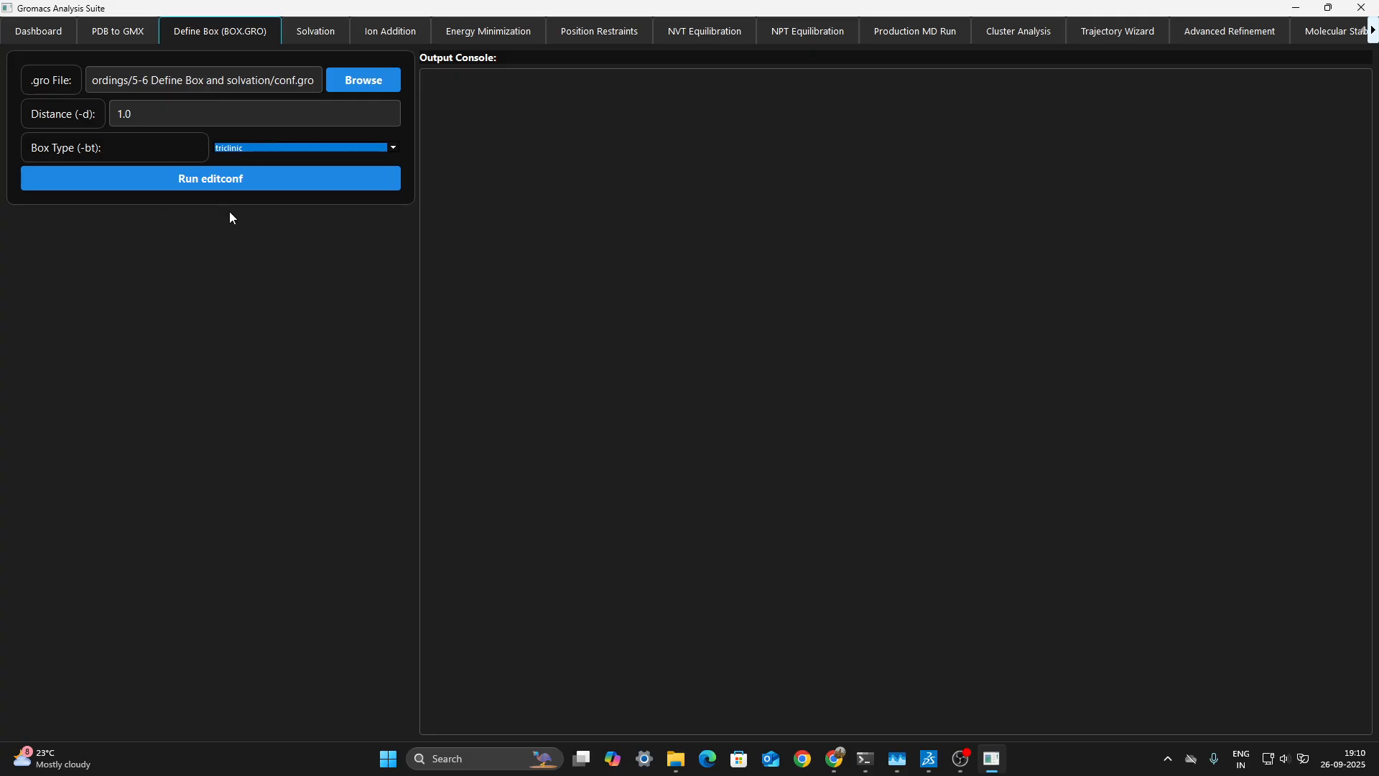
pyautogui.click(204, 181)
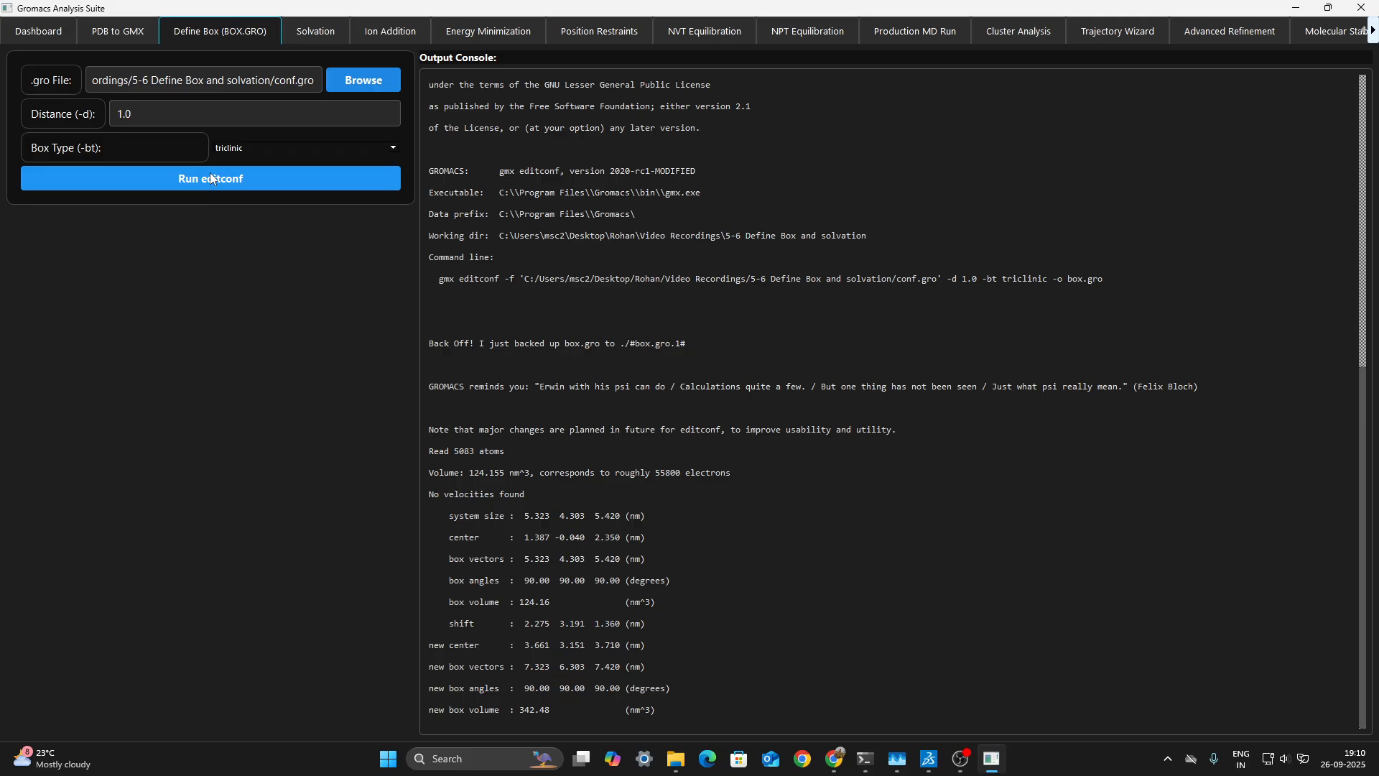
# - Examine the gmx editconf command line in the output console, including its input, distance, box type and output options
pyautogui.tripleClick(441, 279)
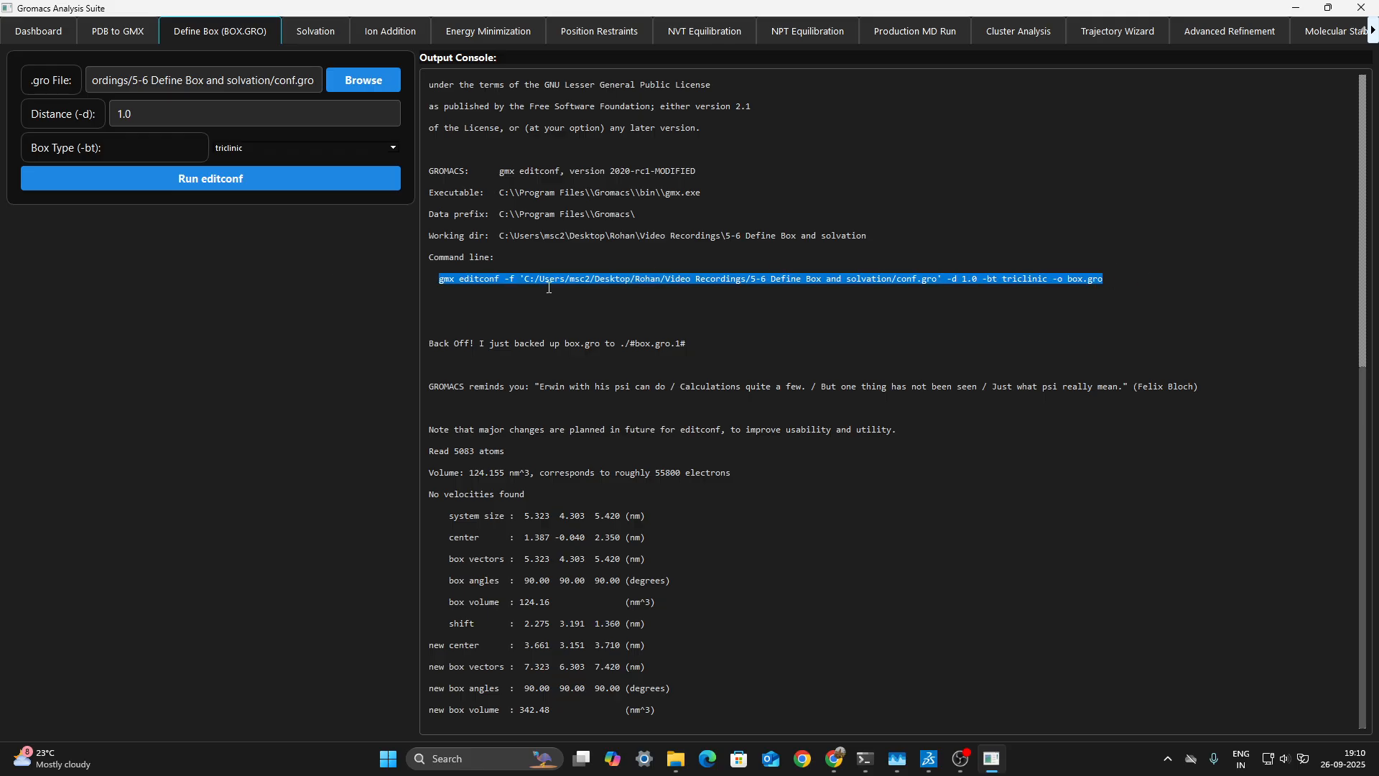
pyautogui.click(474, 278)
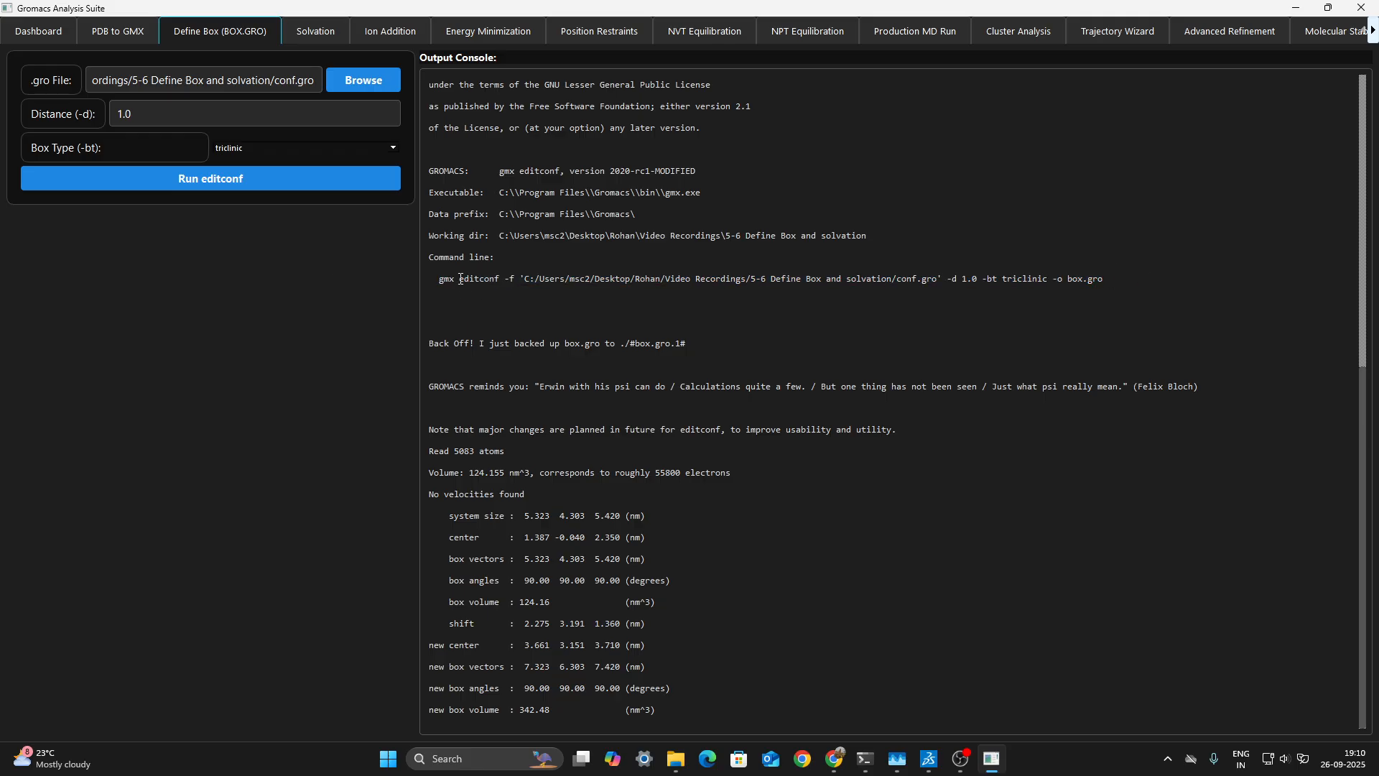
pyautogui.moveTo(460, 279); pyautogui.dragTo(514, 278)
pyautogui.moveTo(897, 281); pyautogui.dragTo(1045, 284)
pyautogui.moveTo(1067, 280); pyautogui.dragTo(1097, 284)
pyautogui.moveTo(429, 388); pyautogui.dragTo(622, 389)
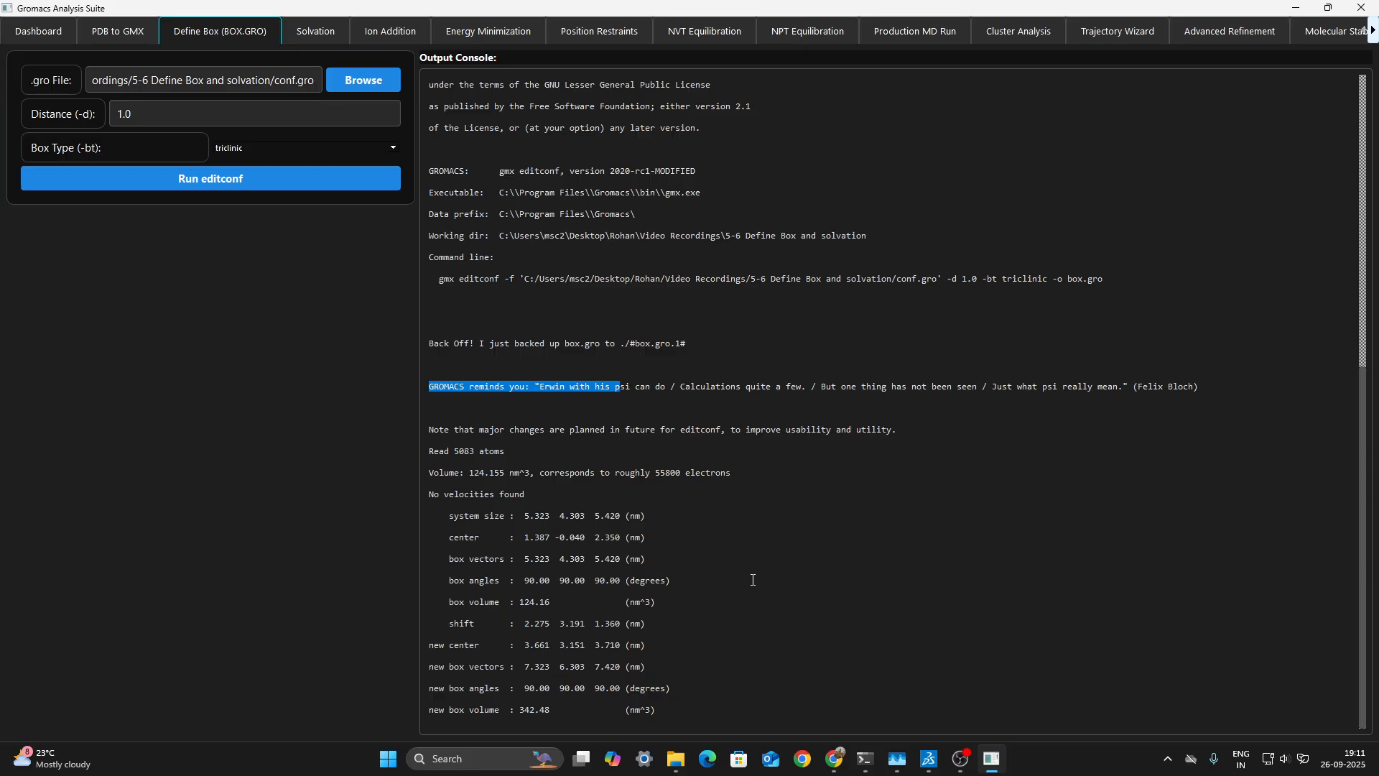
# - Open the Solvation module and load box.gro as the structure file
pyautogui.click(318, 35)
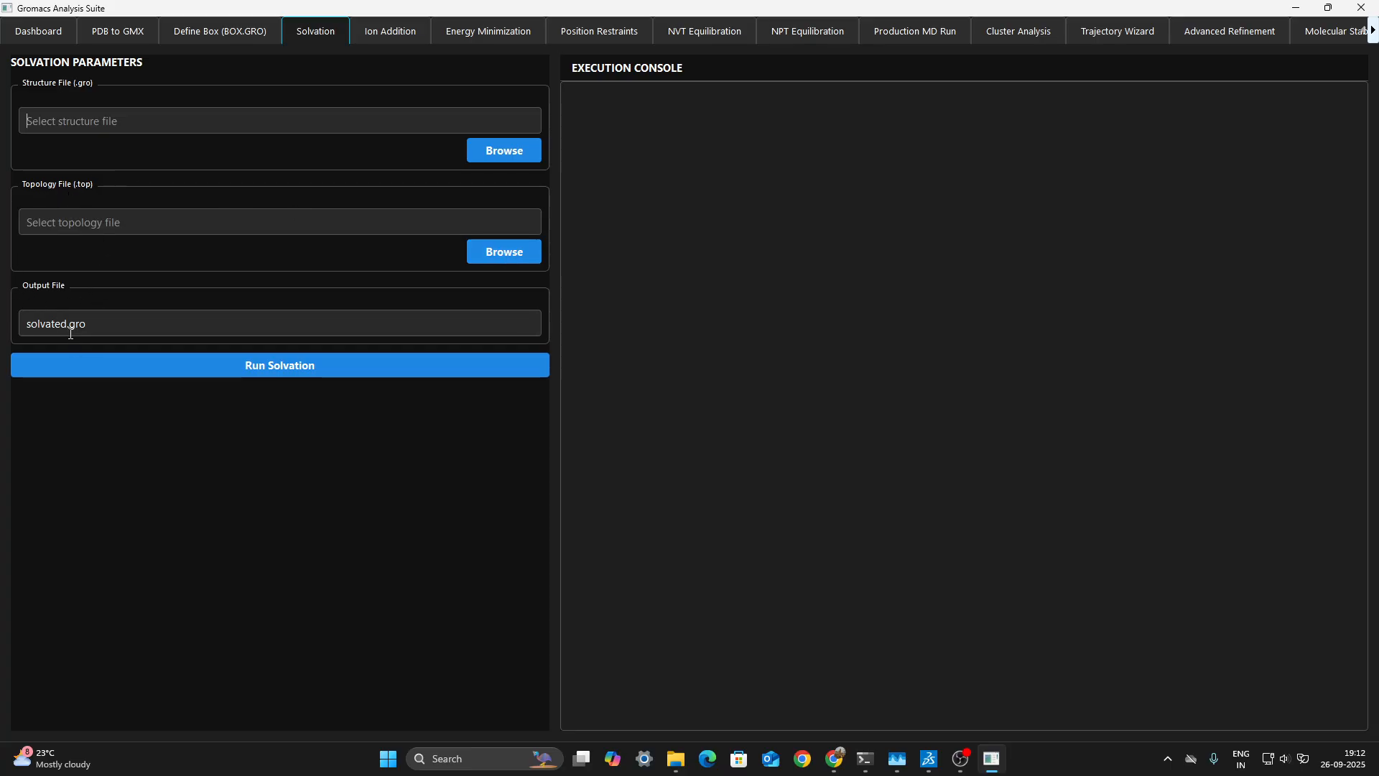
pyautogui.click(117, 323)
pyautogui.click(495, 157)
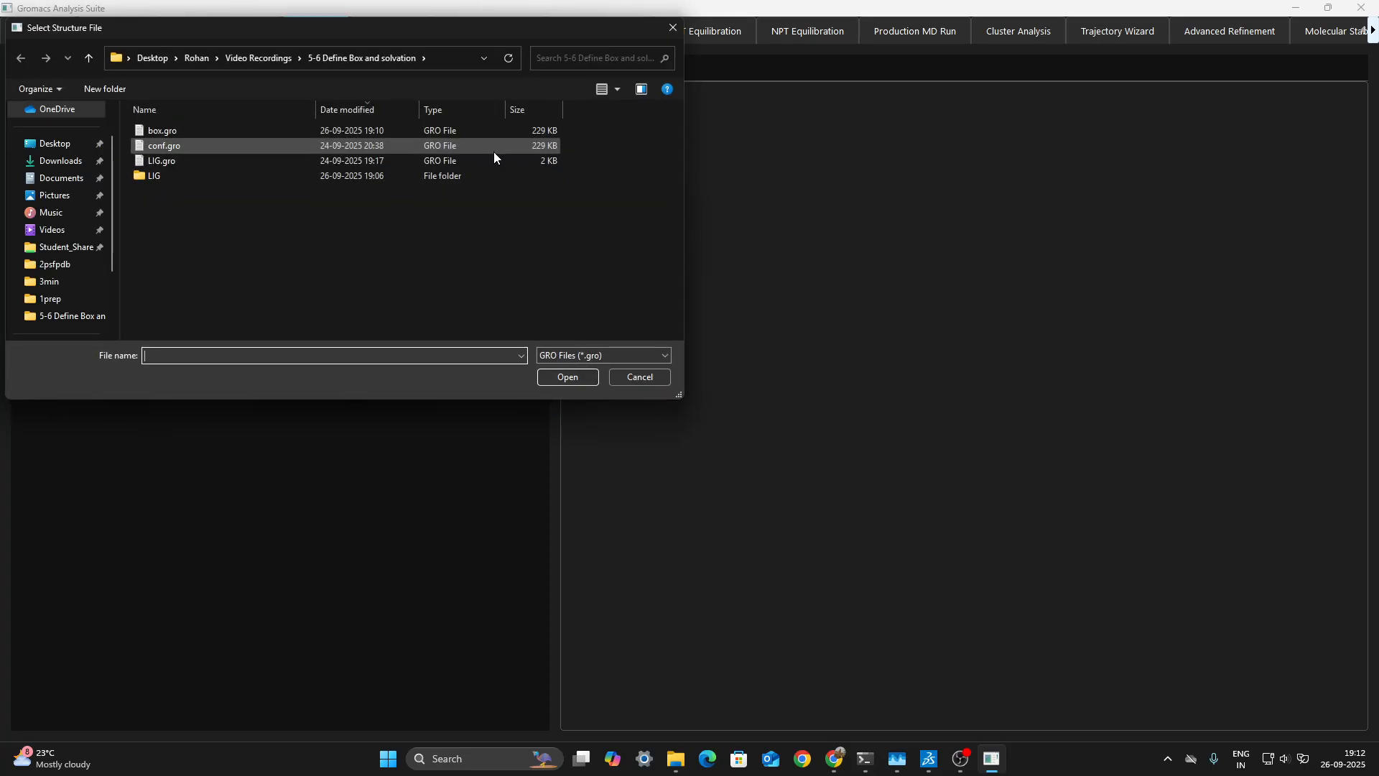
pyautogui.click(164, 132)
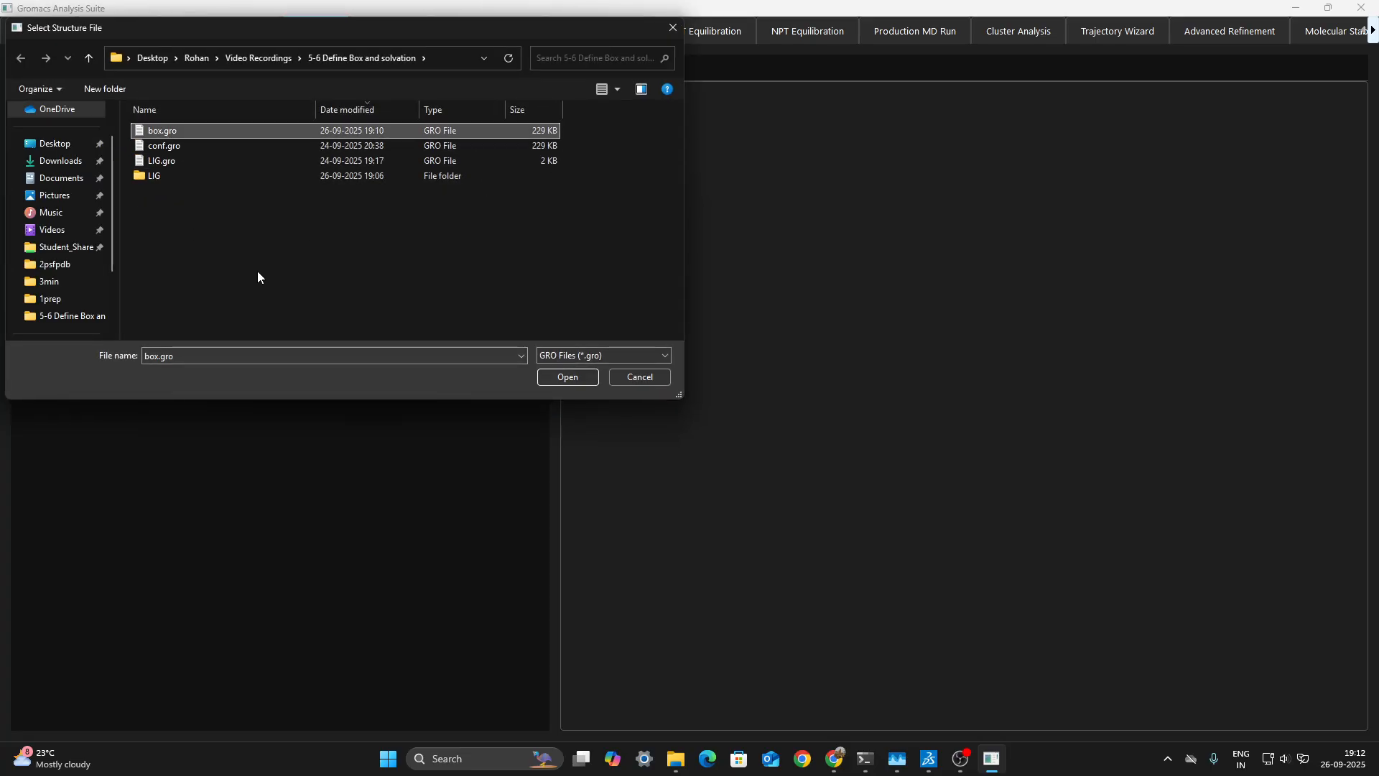
pyautogui.click(568, 377)
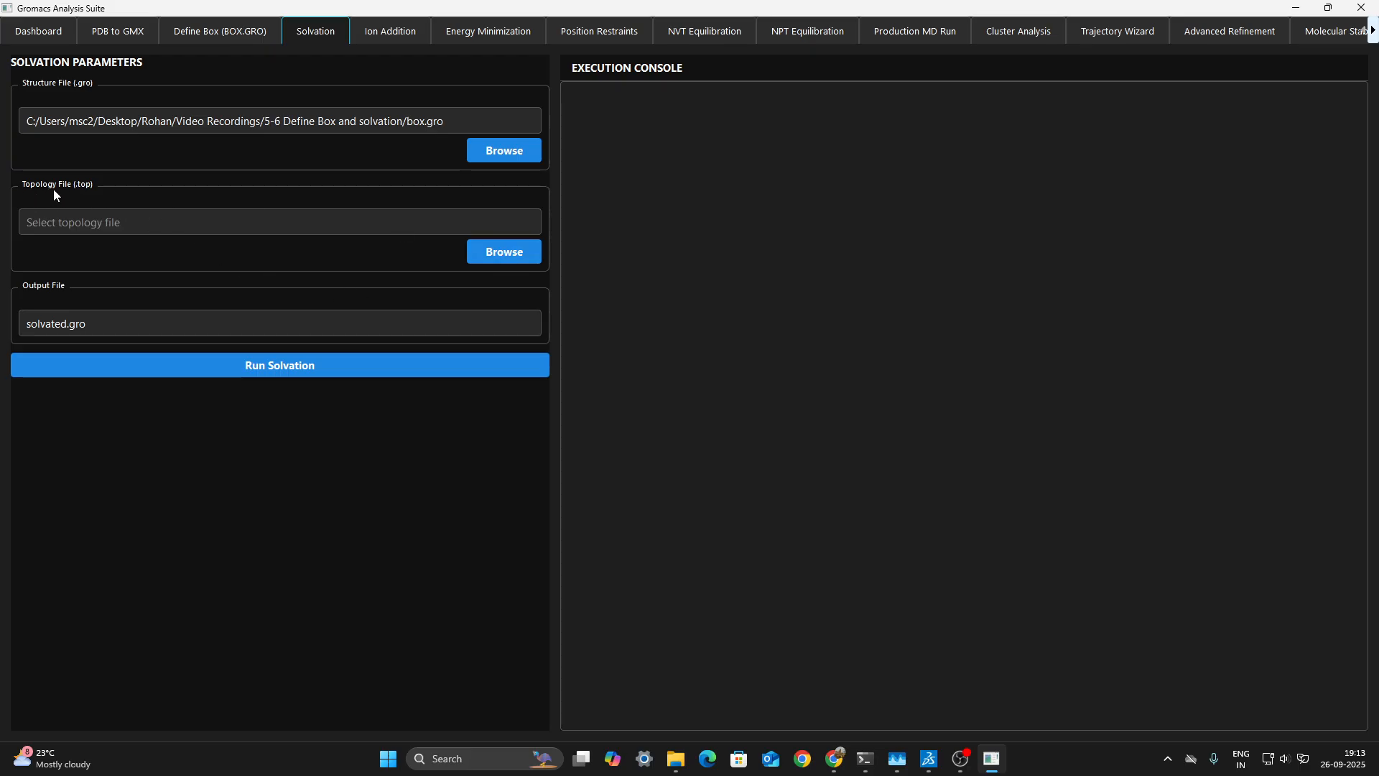
# - Load topol.top as the topology file and run the solvation with solvated.gro as the output file
pyautogui.click(514, 261)
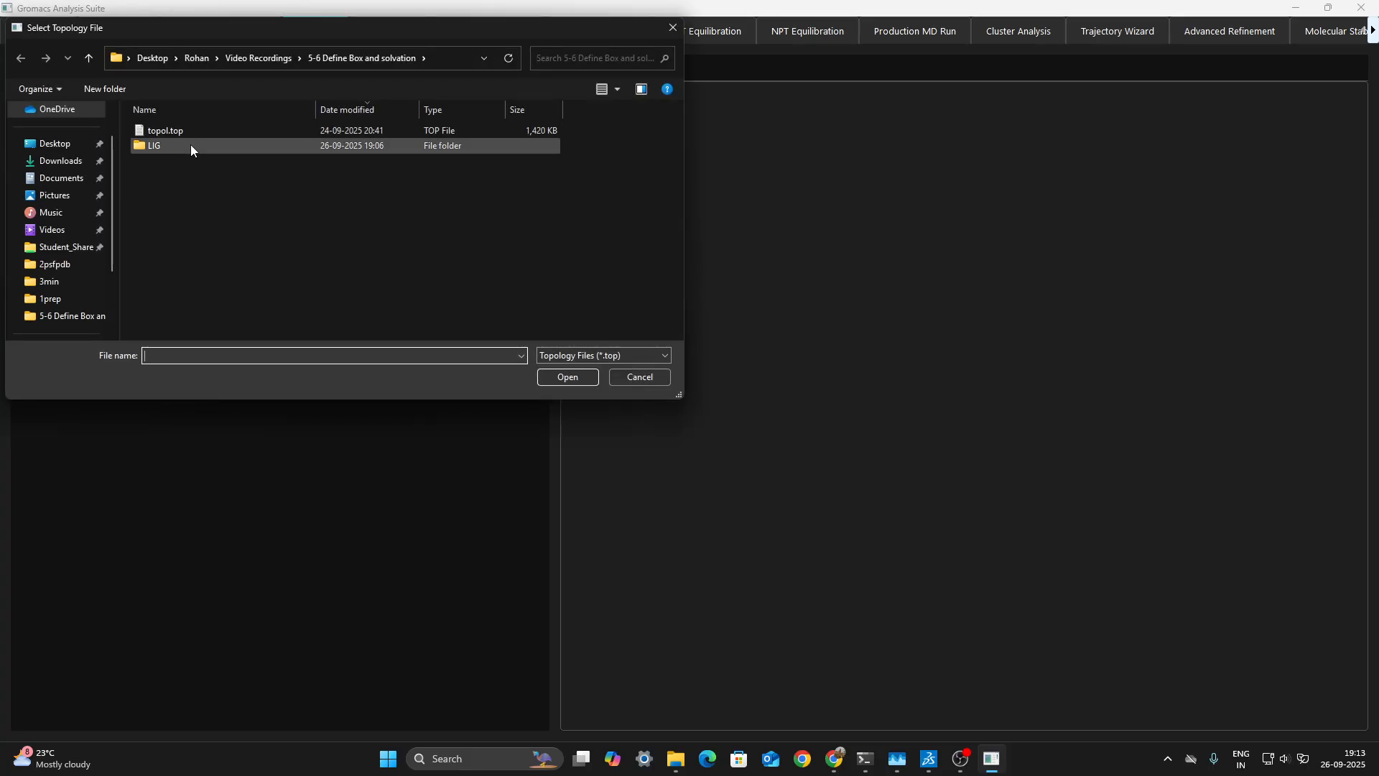
pyautogui.click(166, 135)
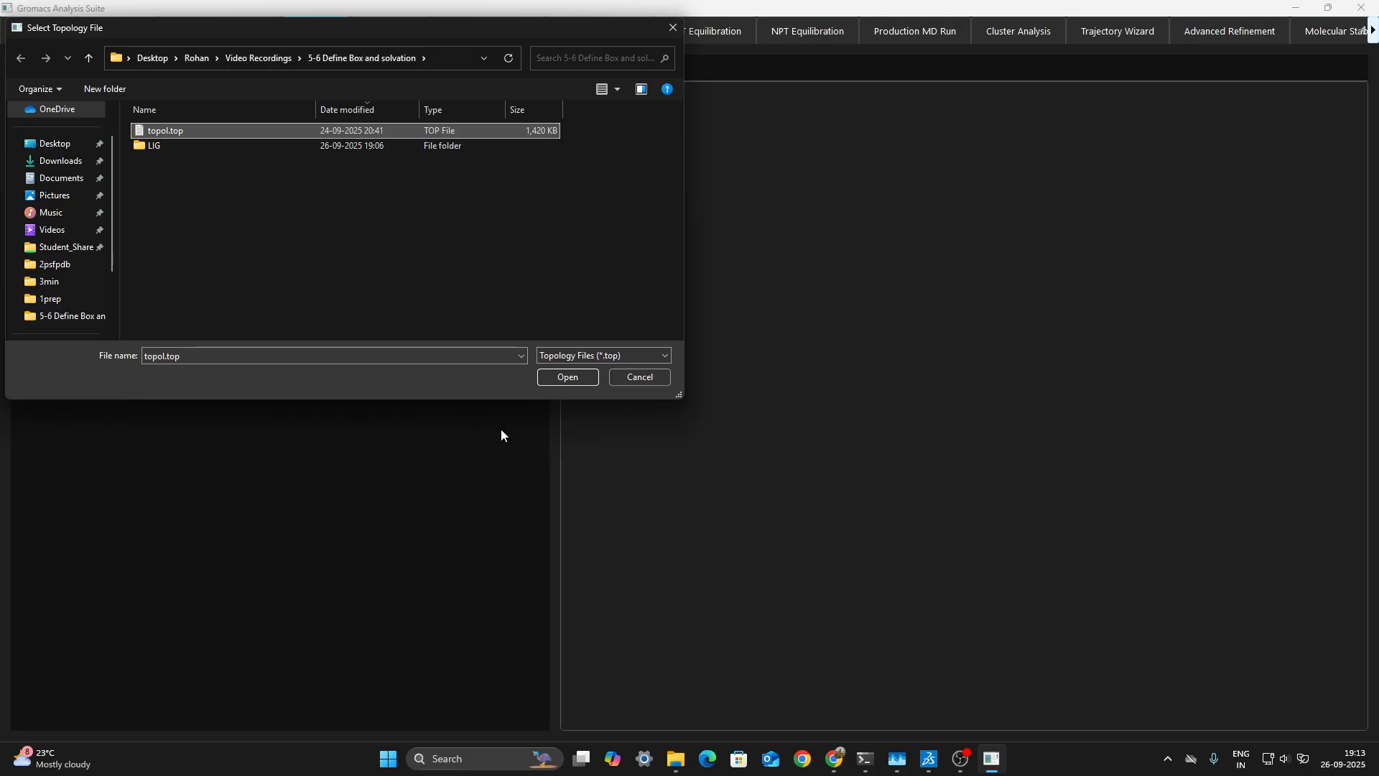
pyautogui.click(567, 378)
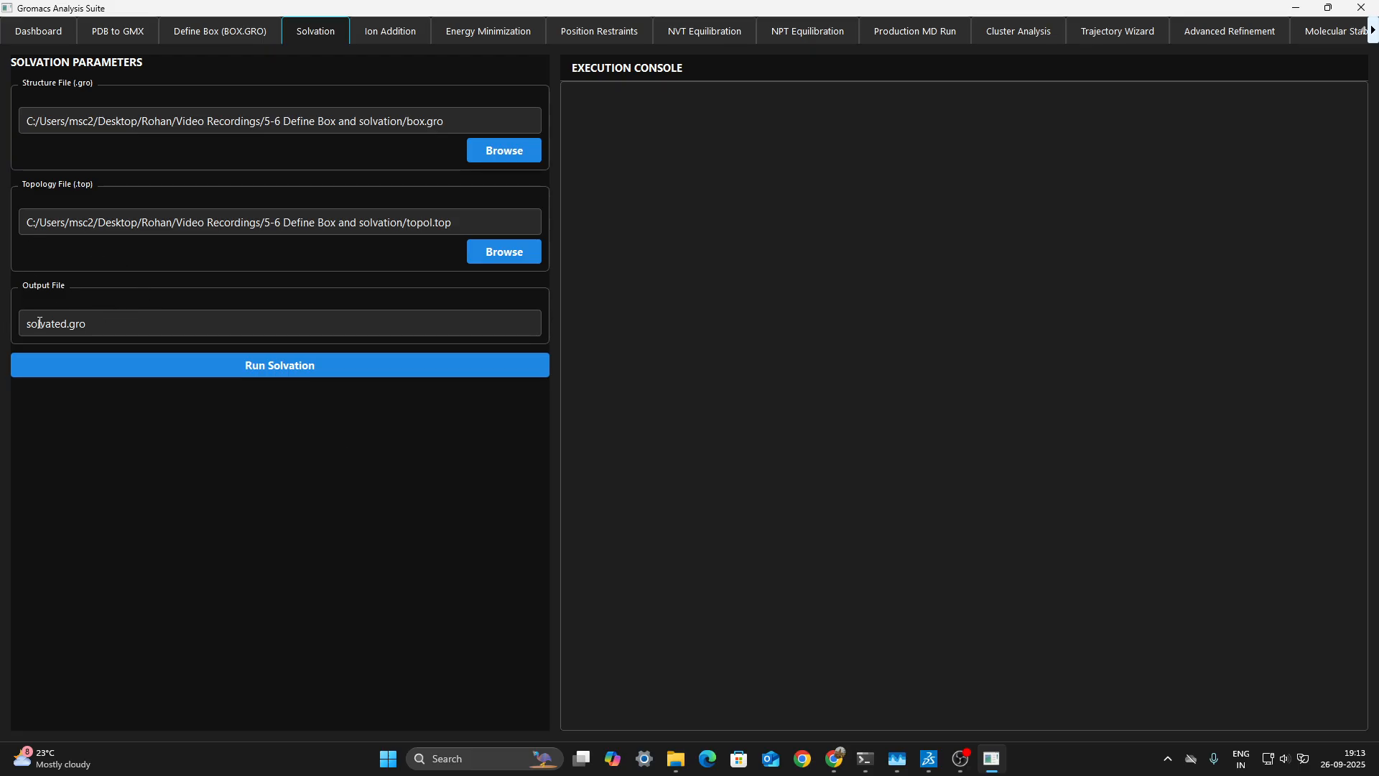
pyautogui.moveTo(24, 324); pyautogui.dragTo(92, 330)
pyautogui.click(276, 375)
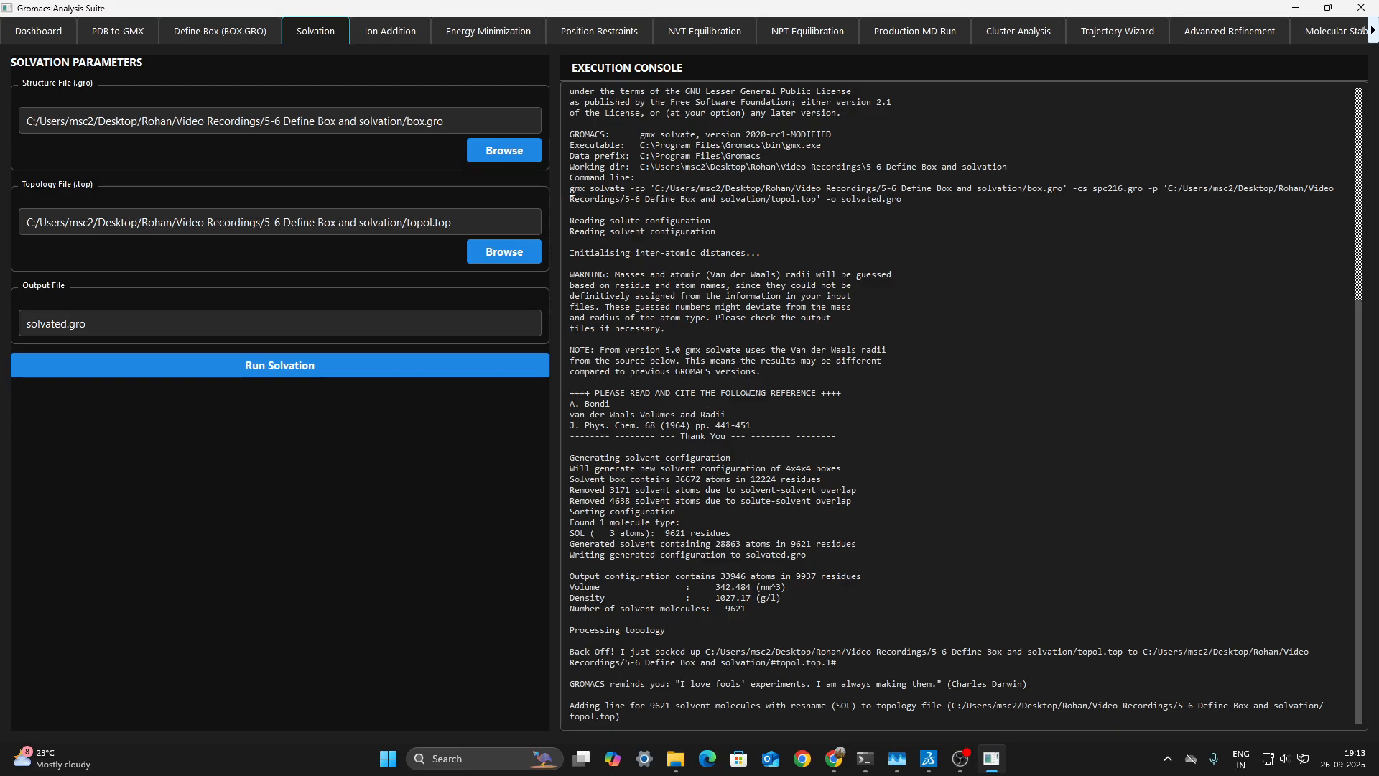
# - Examine the gmx solvate command line in the execution console, including its structure, solvent, topology and output options
pyautogui.moveTo(571, 188); pyautogui.dragTo(798, 199)
pyautogui.moveTo(887, 203); pyautogui.dragTo(913, 204)
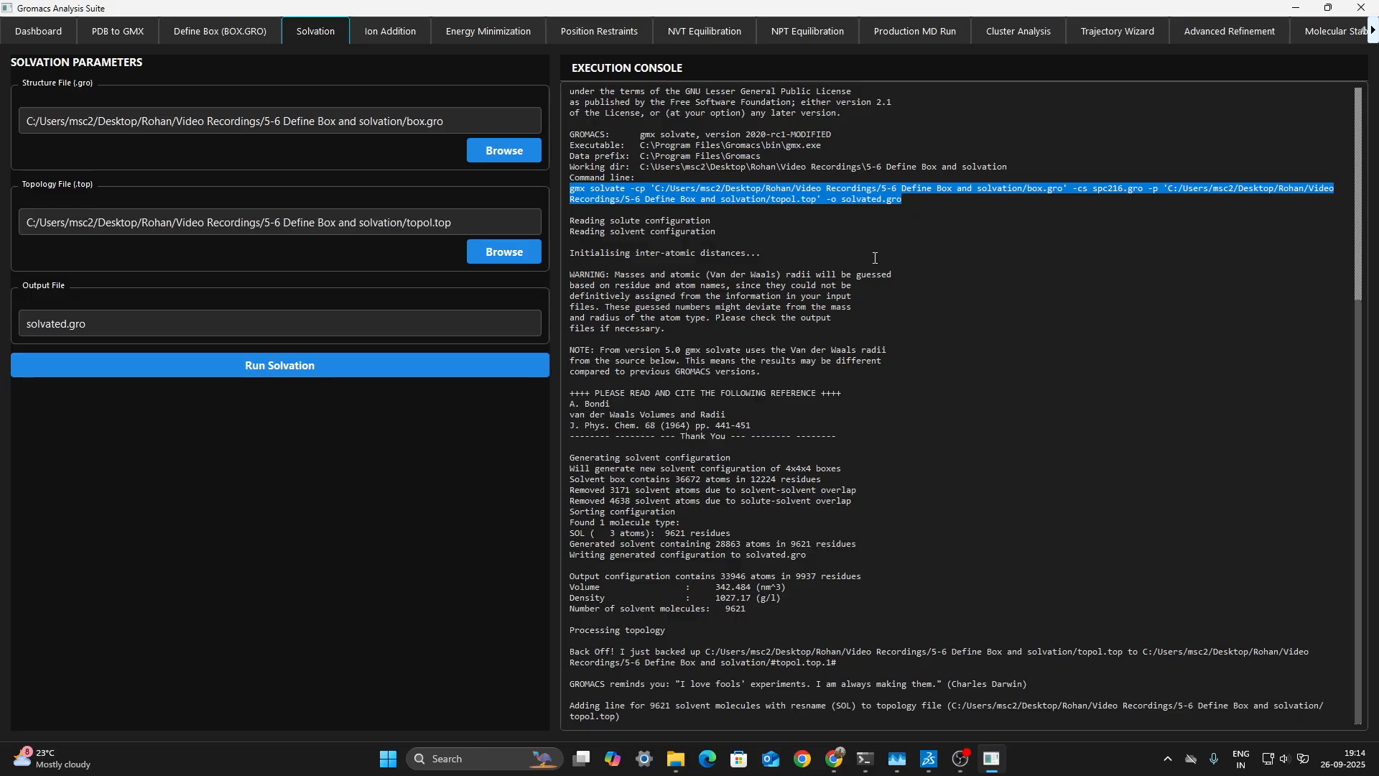
pyautogui.click(627, 194)
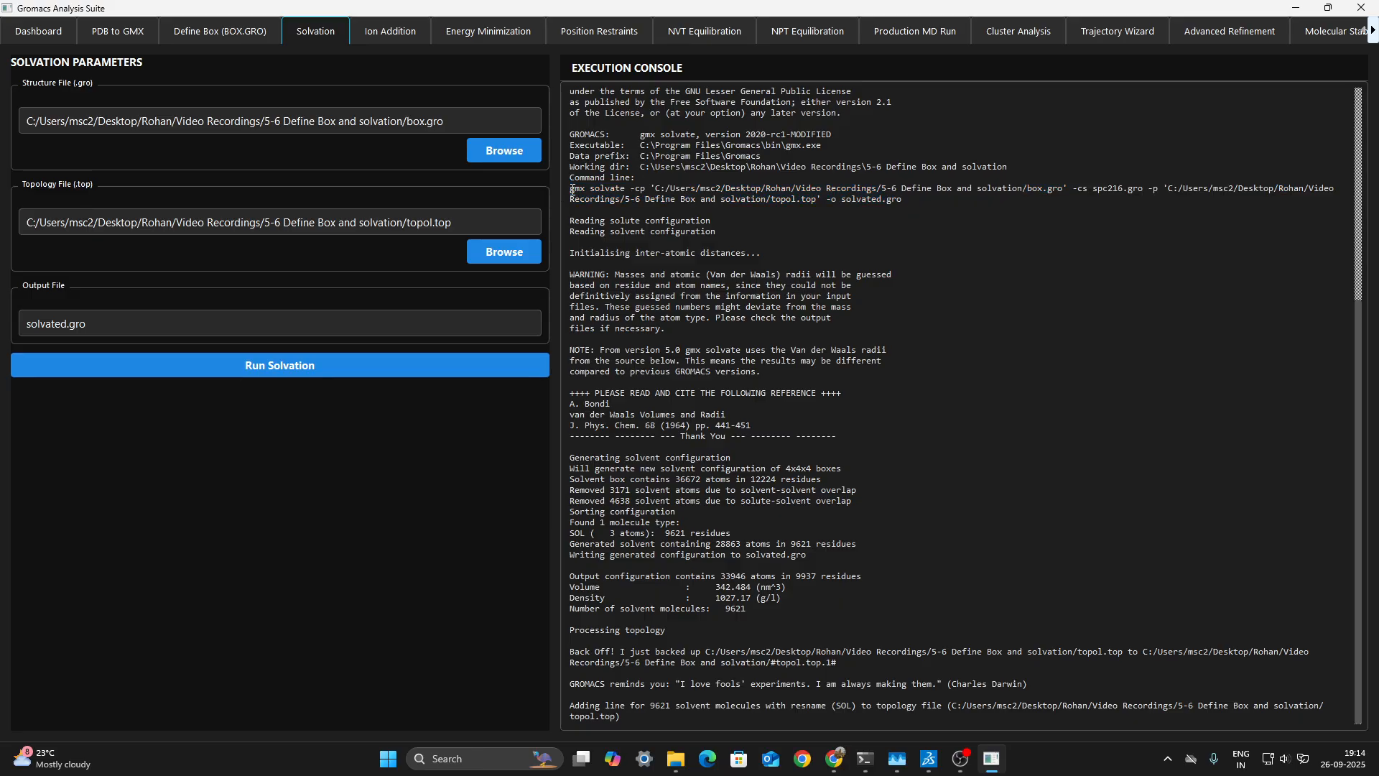
pyautogui.moveTo(569, 189); pyautogui.dragTo(647, 191)
pyautogui.moveTo(1027, 190); pyautogui.dragTo(1144, 194)
pyautogui.moveTo(1147, 190); pyautogui.dragTo(1161, 189)
pyautogui.moveTo(770, 199); pyautogui.dragTo(905, 204)
# - Minimize the suite to check the generated files in the project folder, and launch VMD
pyautogui.click(1297, 10)
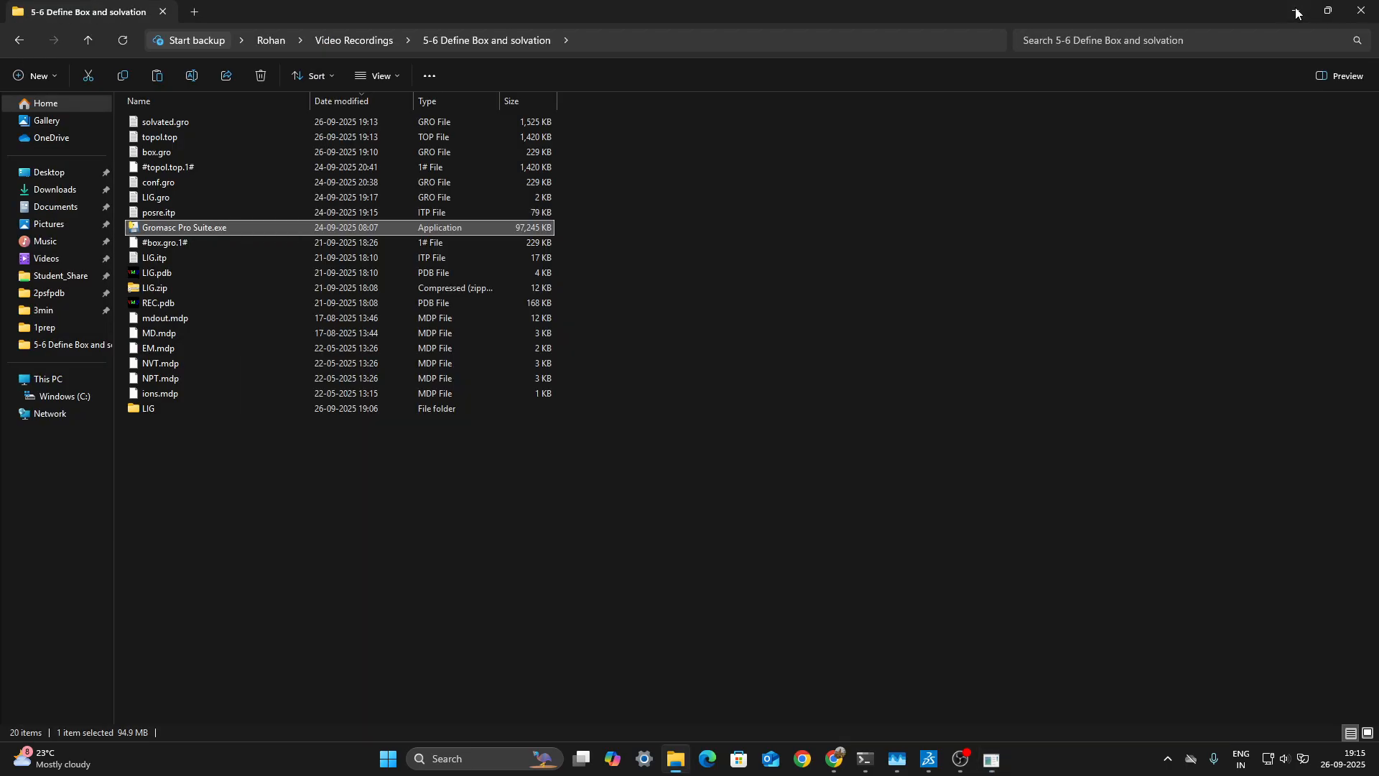
pyautogui.click(1013, 469)
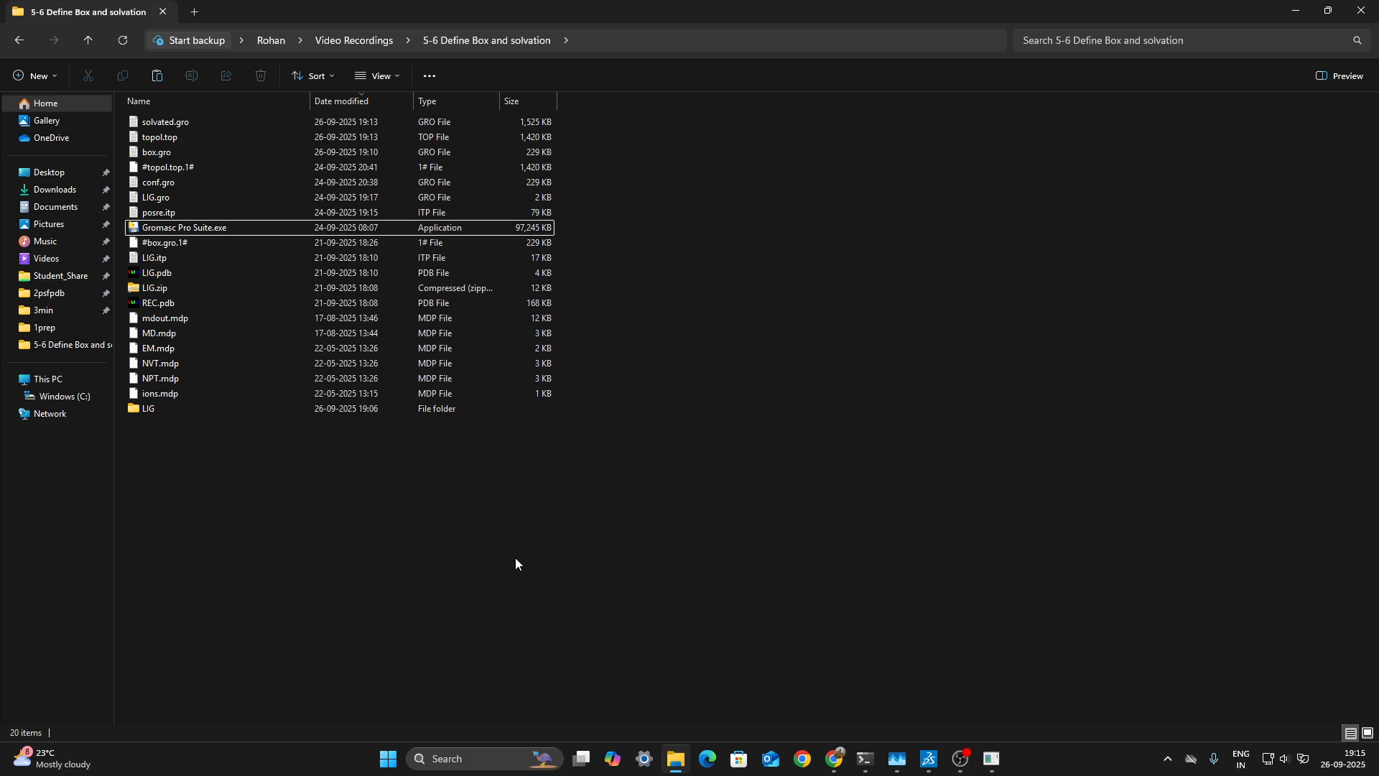
pyautogui.click(487, 760)
pyautogui.click(480, 303)
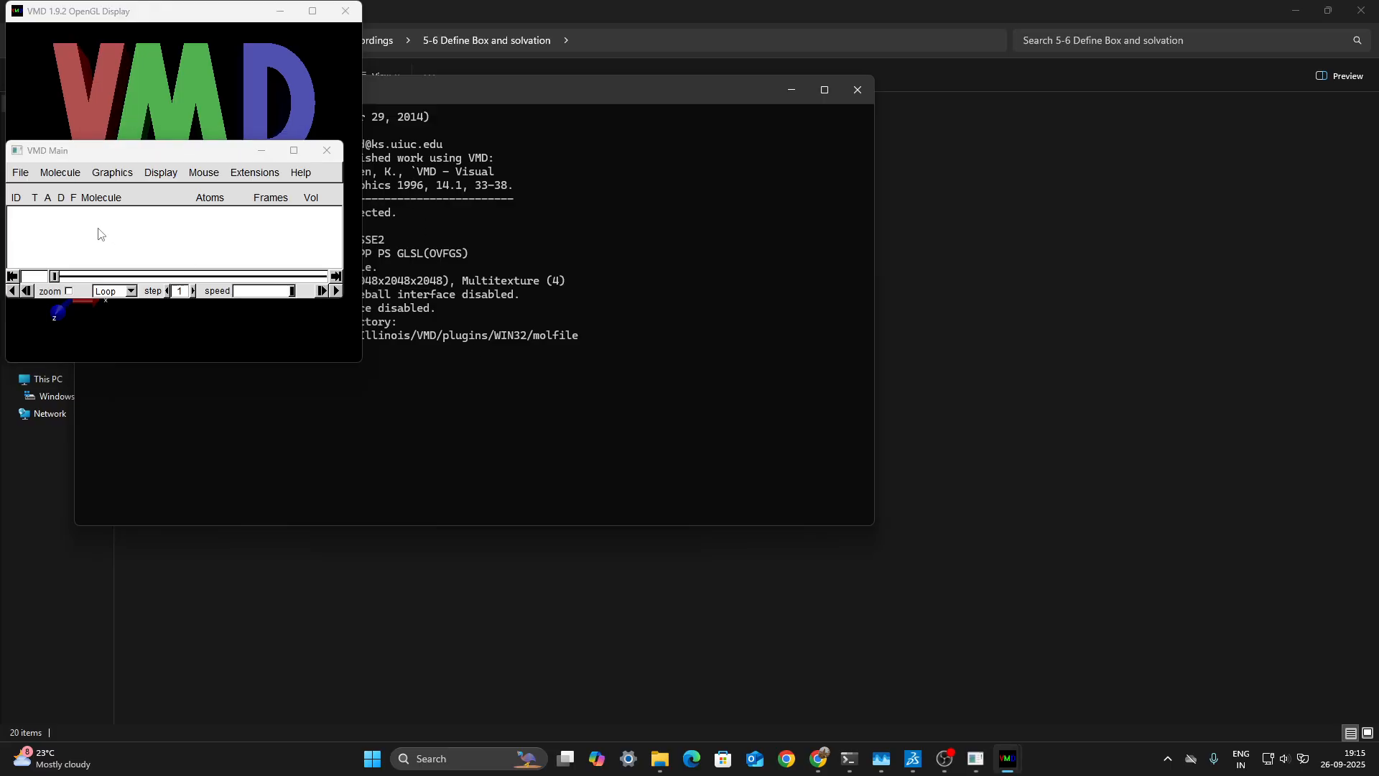
# - Choose solvated.gro from the 5-6 Define Box and solvation folder as the file for a new molecule
pyautogui.click(22, 176)
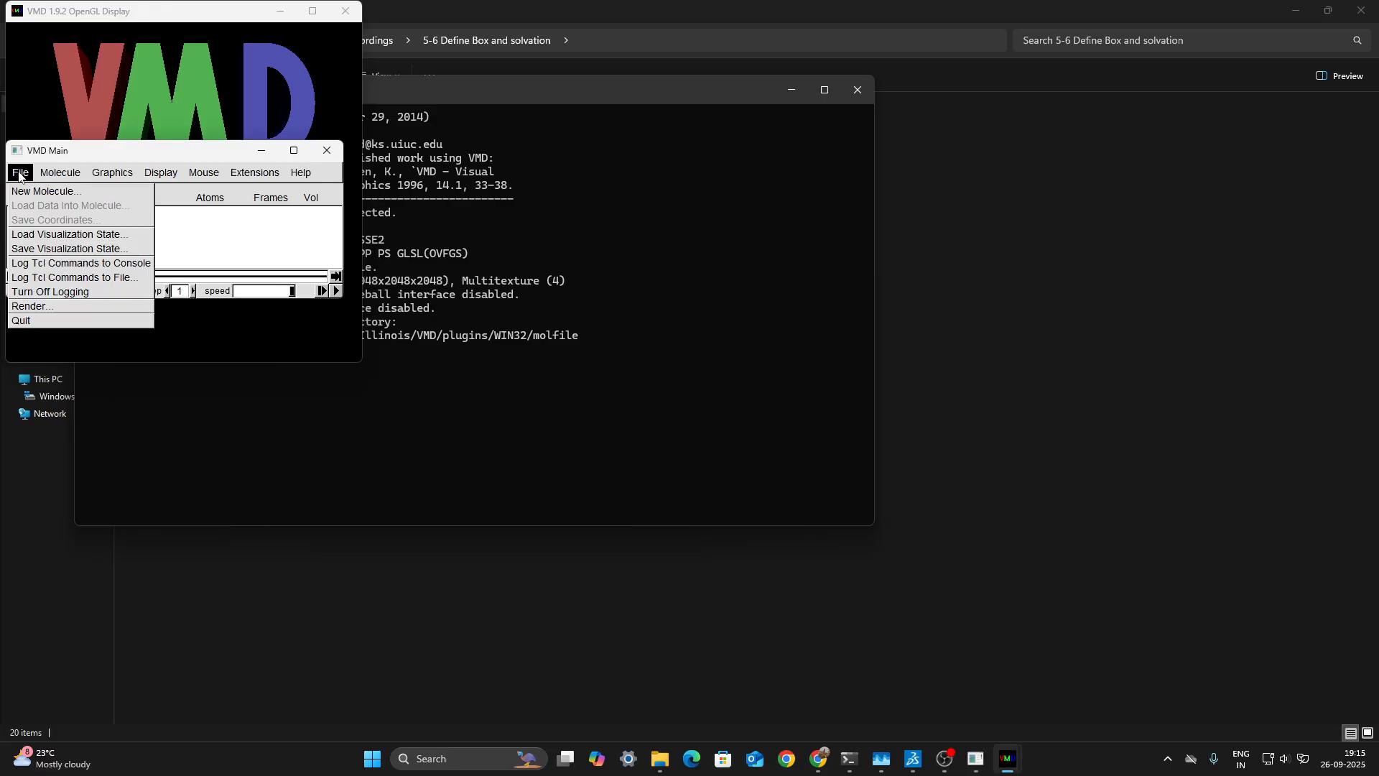
pyautogui.click(51, 192)
pyautogui.click(374, 270)
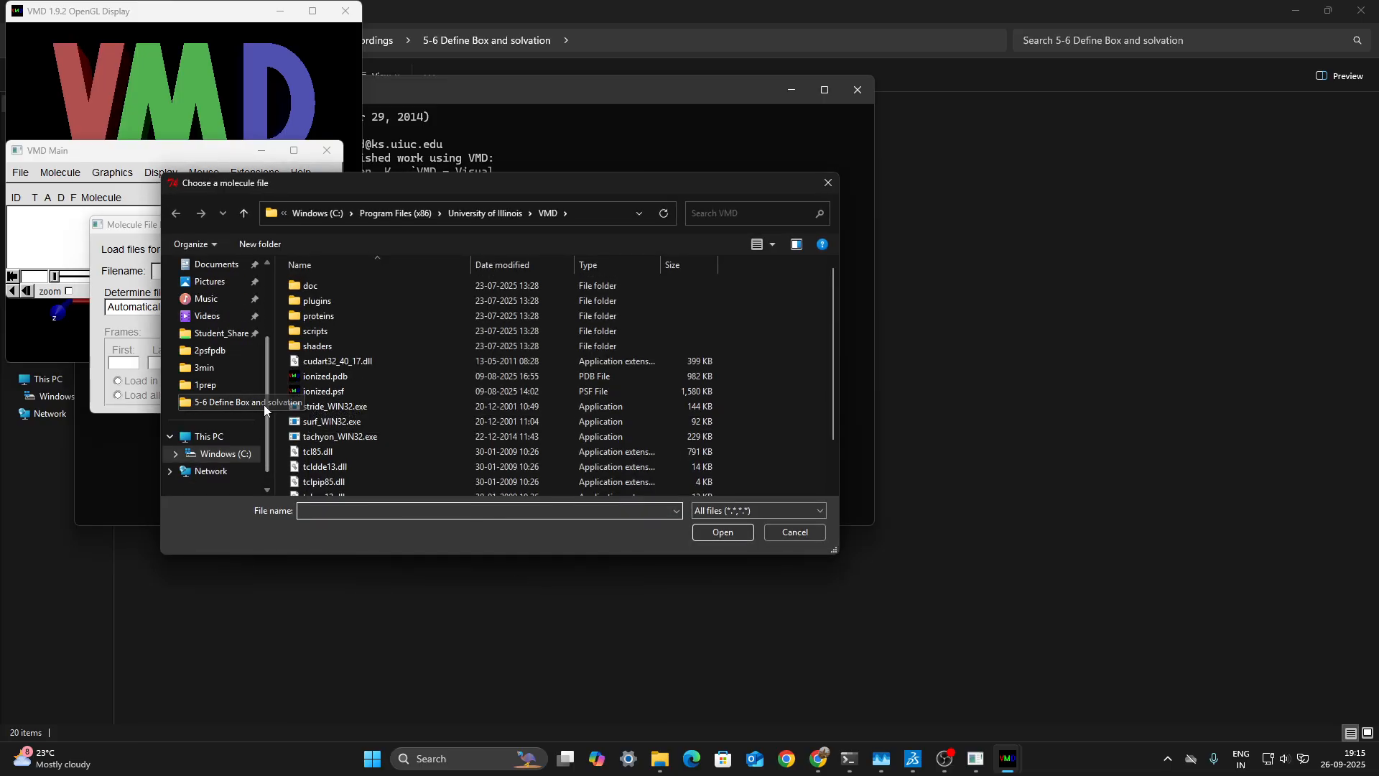
pyautogui.moveTo(264, 403); pyautogui.dragTo(270, 361)
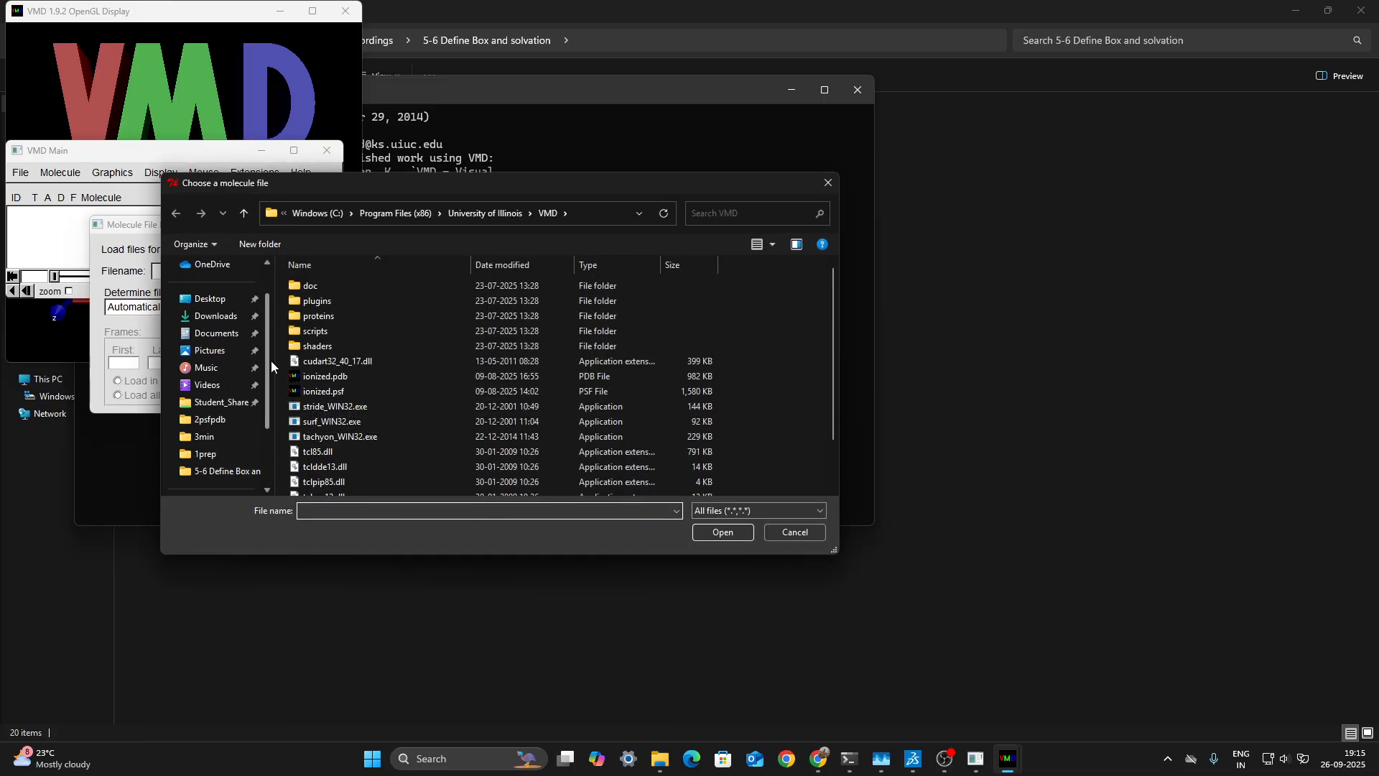
pyautogui.click(215, 298)
pyautogui.doubleClick(315, 406)
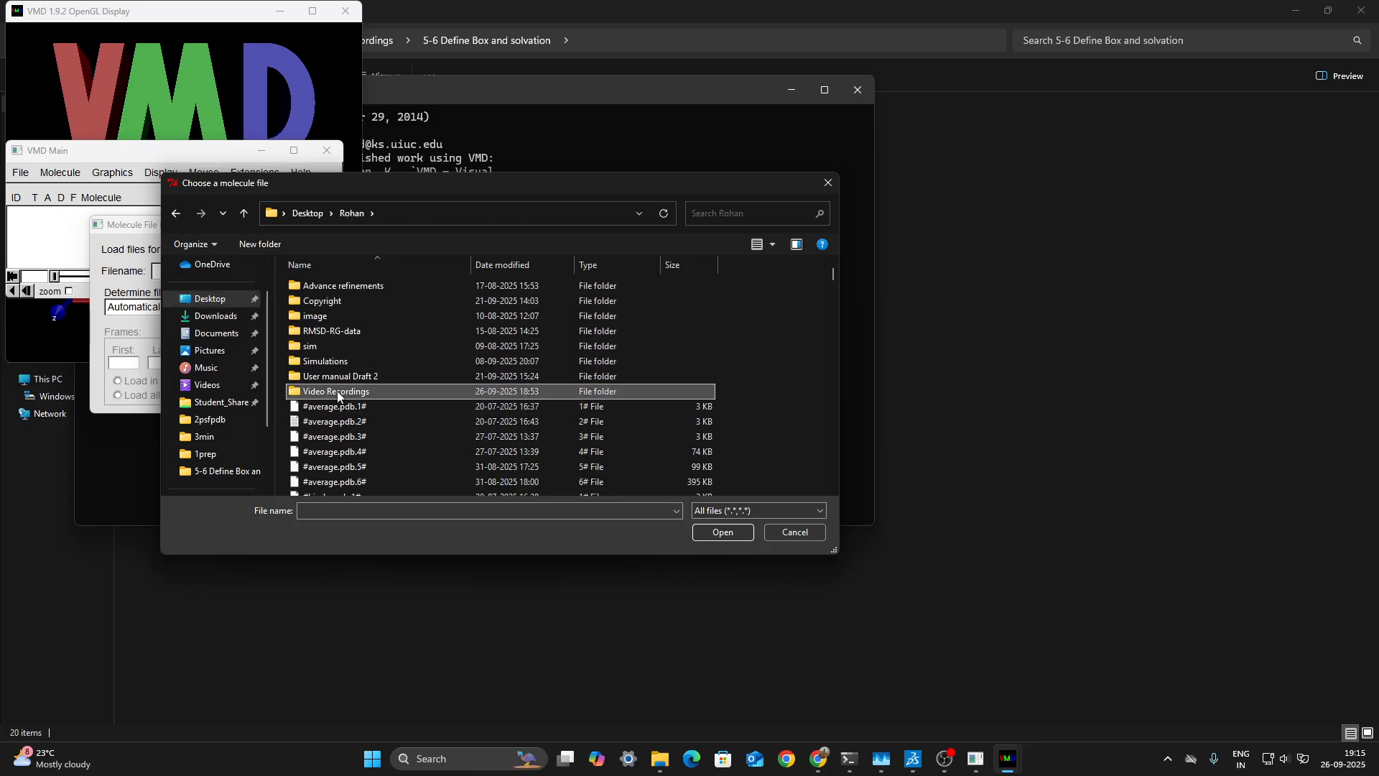
pyautogui.doubleClick(338, 391)
pyautogui.doubleClick(357, 378)
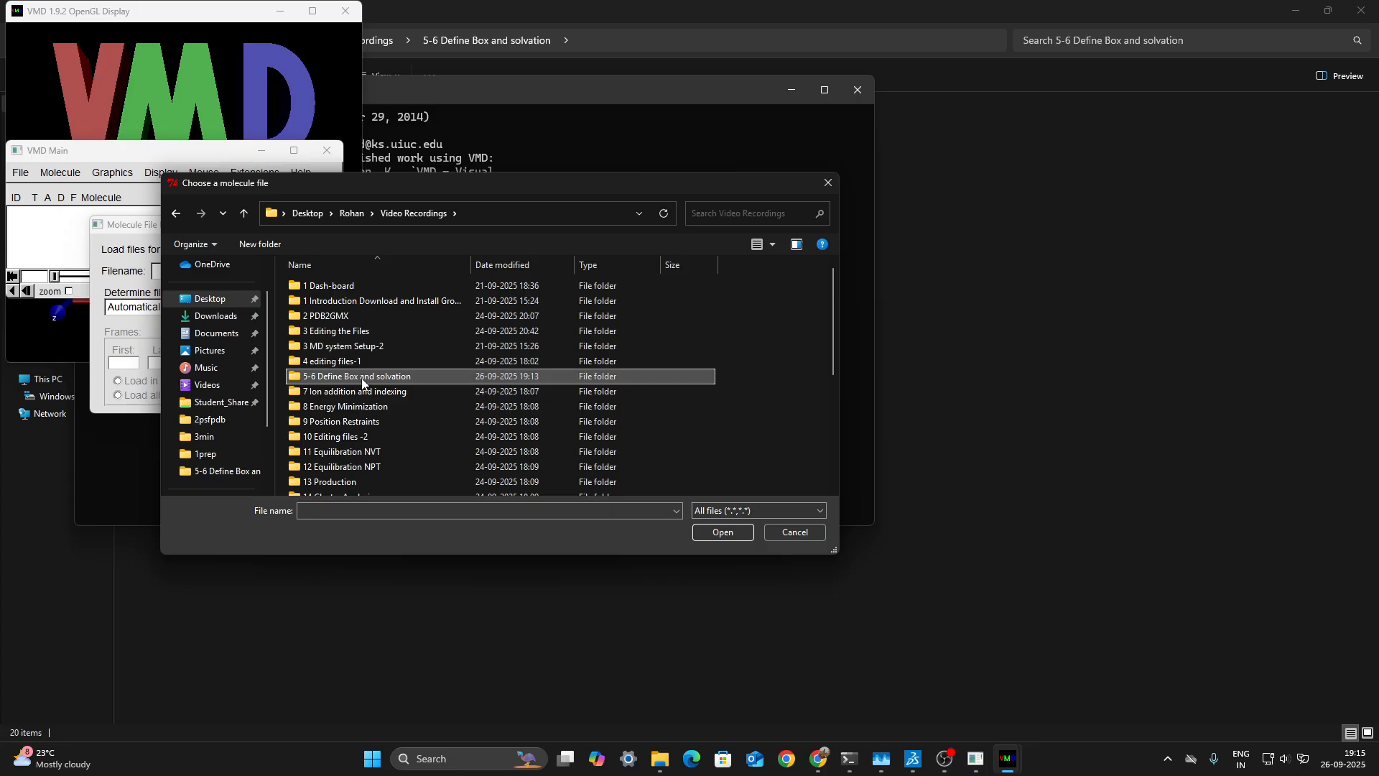
pyautogui.moveTo(416, 188); pyautogui.dragTo(777, 179)
pyautogui.click(688, 279)
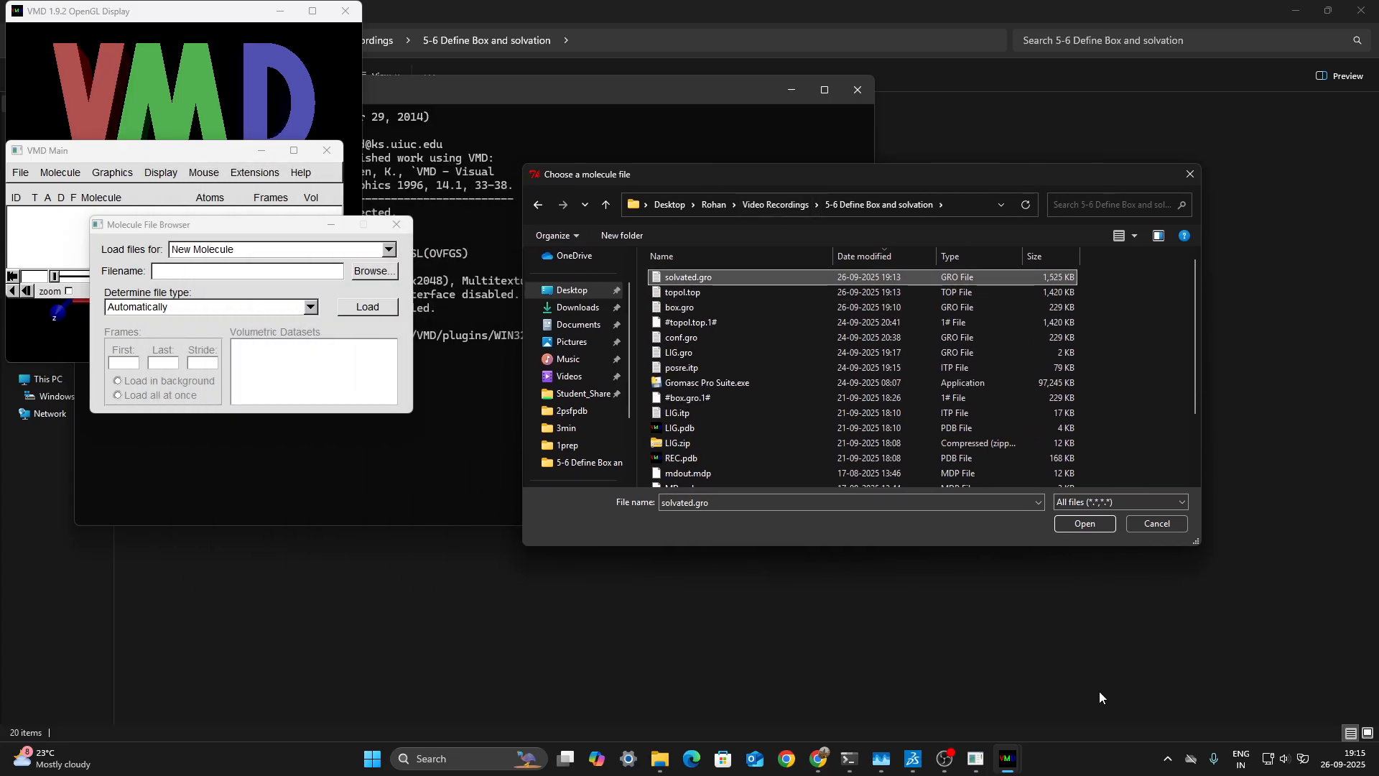
pyautogui.click(1077, 523)
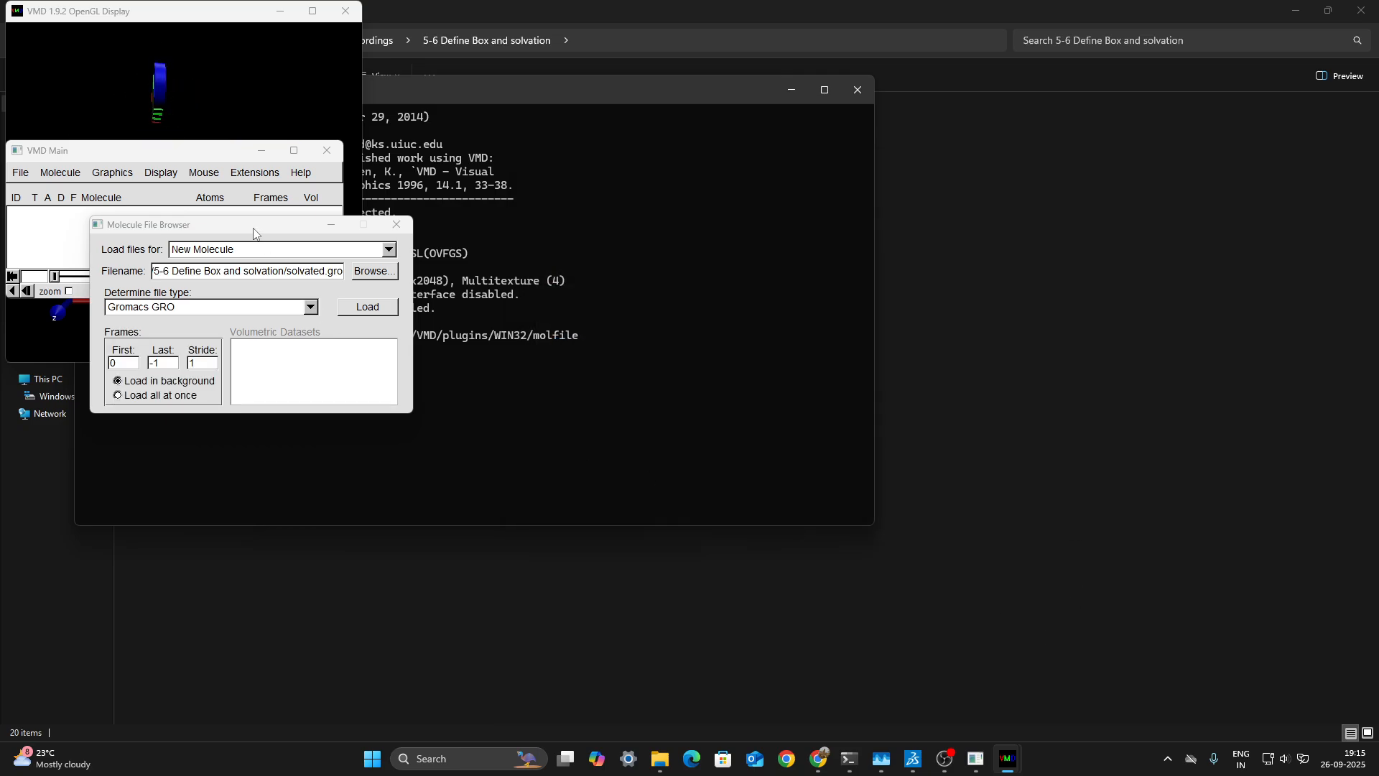
# - Move the VMD control windows clear of the display and load the chosen Gromacs GRO file to inspect the solvated box
pyautogui.moveTo(254, 232); pyautogui.dragTo(841, 359)
pyautogui.moveTo(185, 152); pyautogui.dragTo(712, 101)
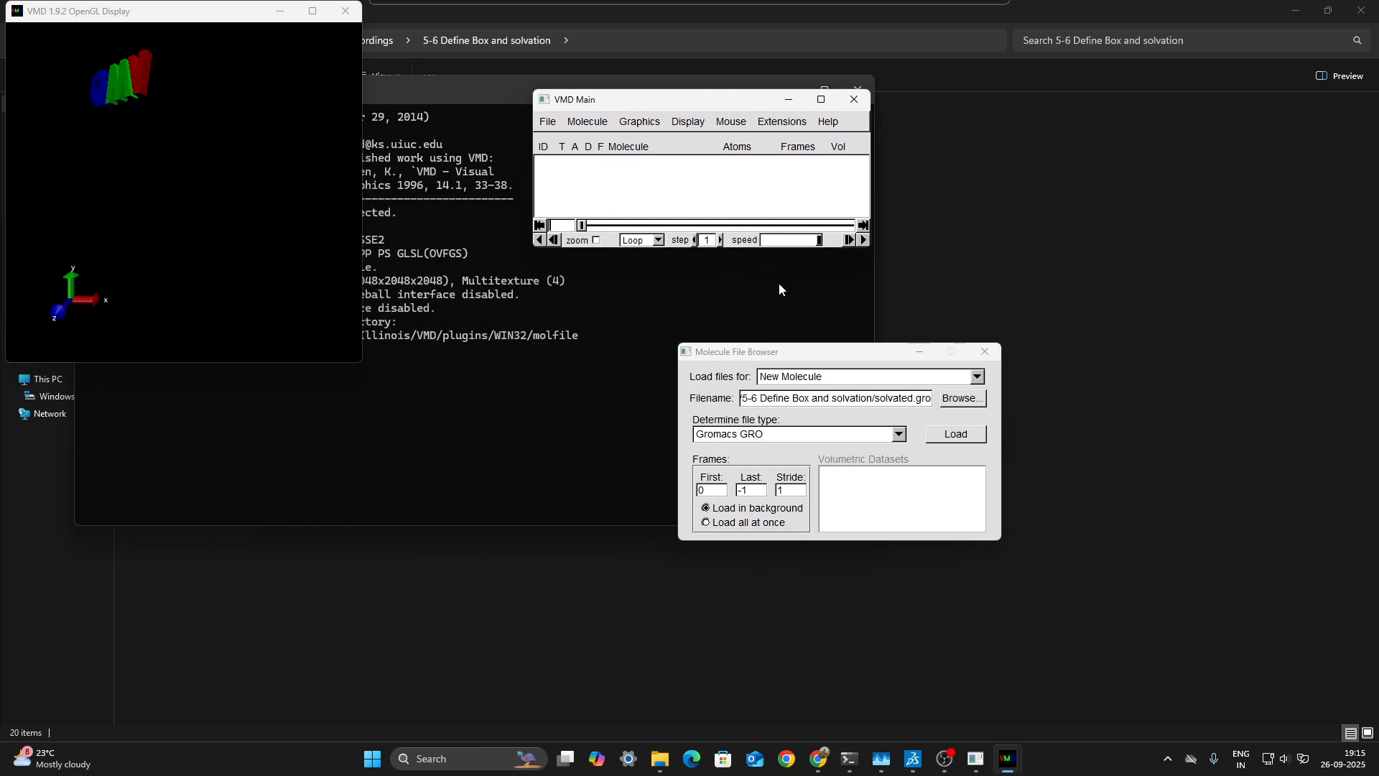
pyautogui.click(968, 439)
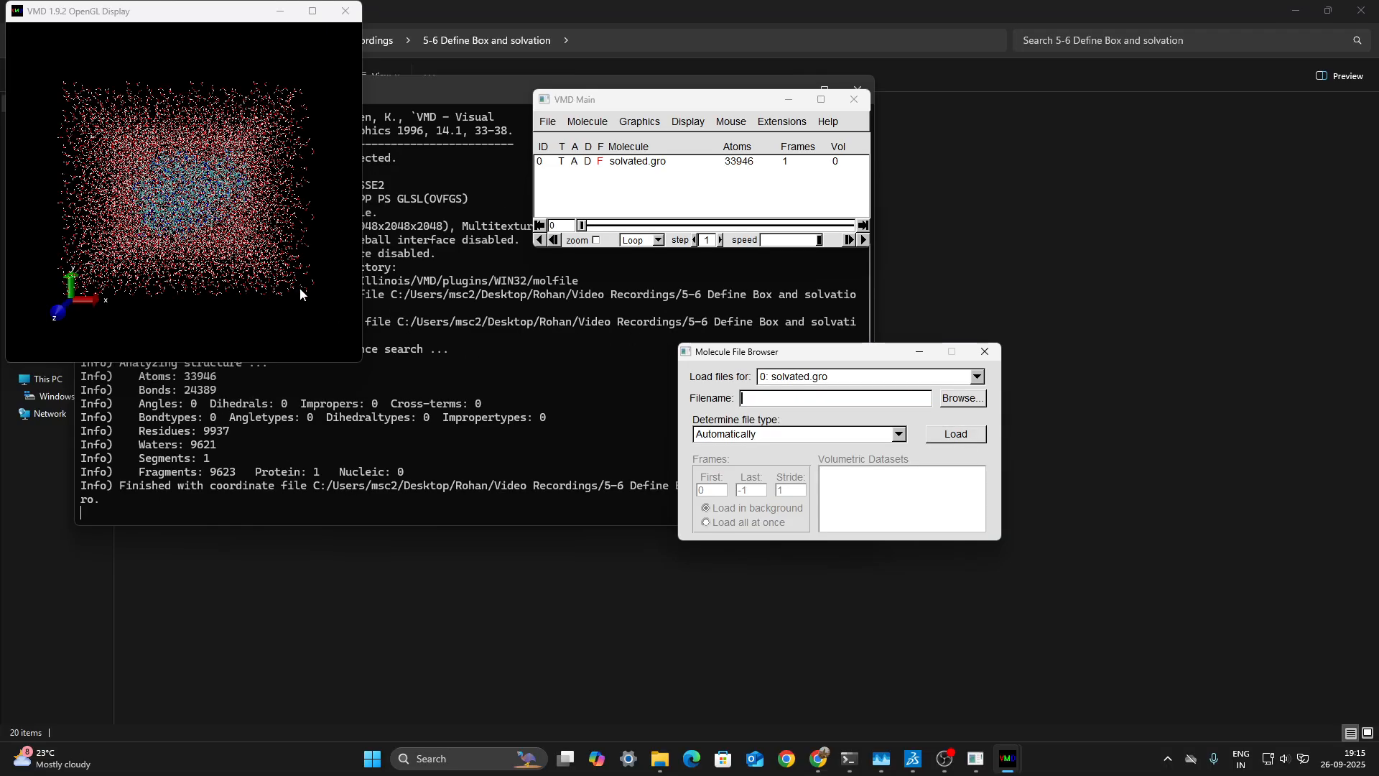
pyautogui.moveTo(299, 289); pyautogui.dragTo(271, 296)
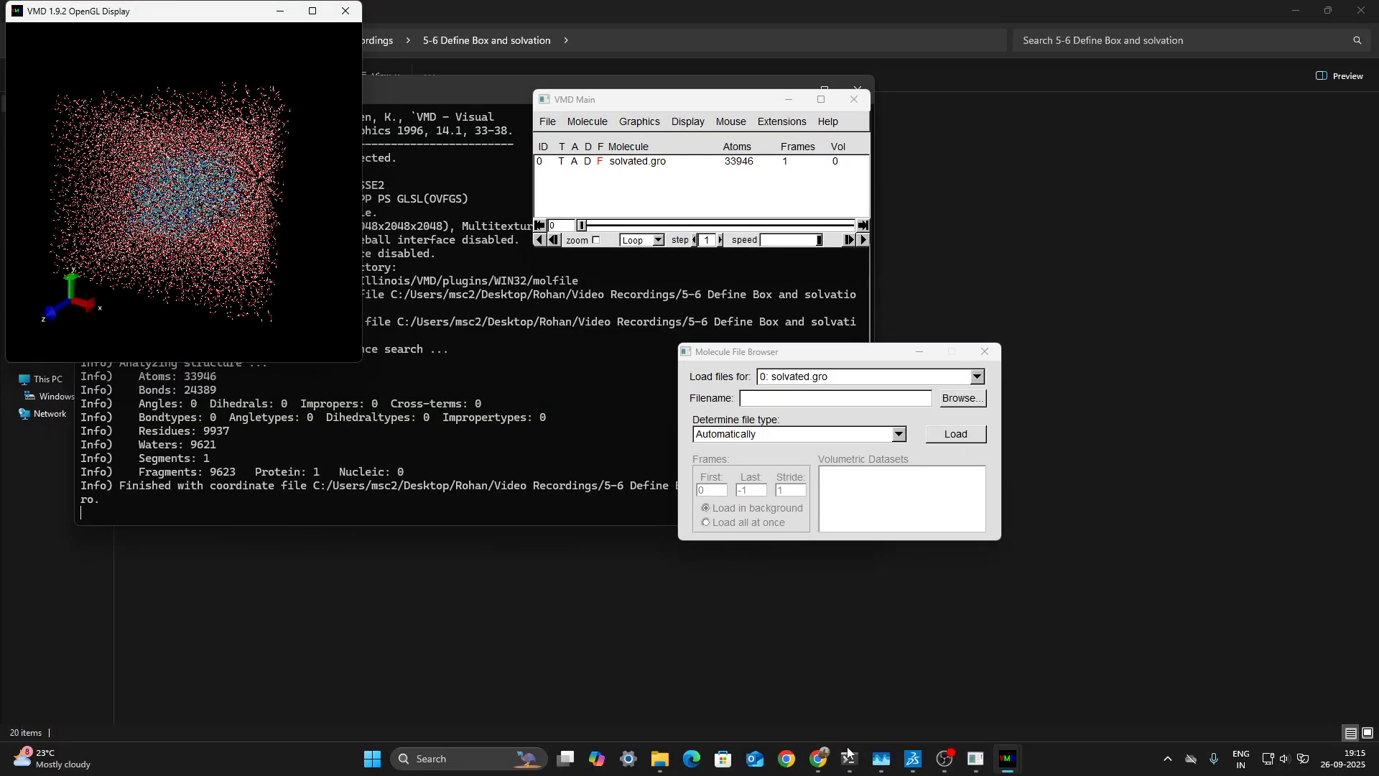
pyautogui.click(975, 759)
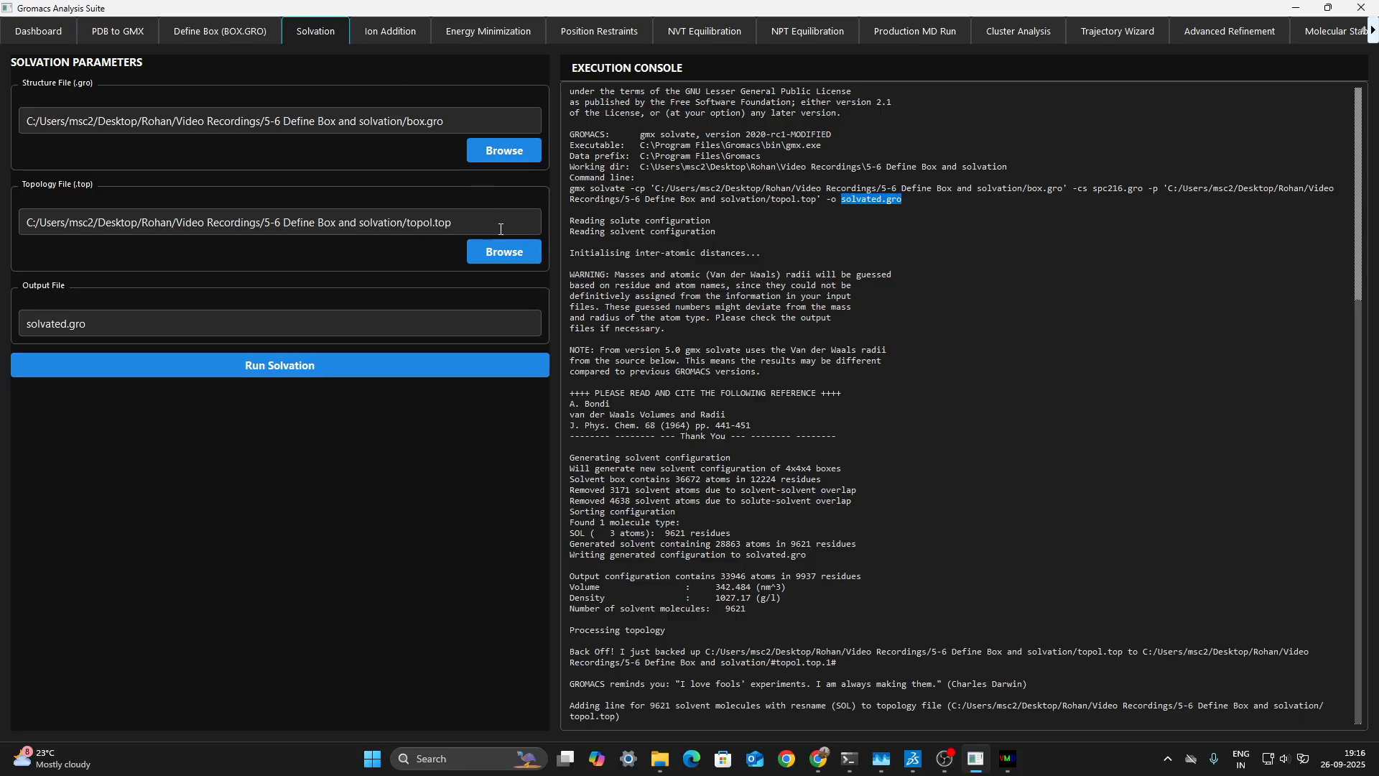
pyautogui.click(945, 759)
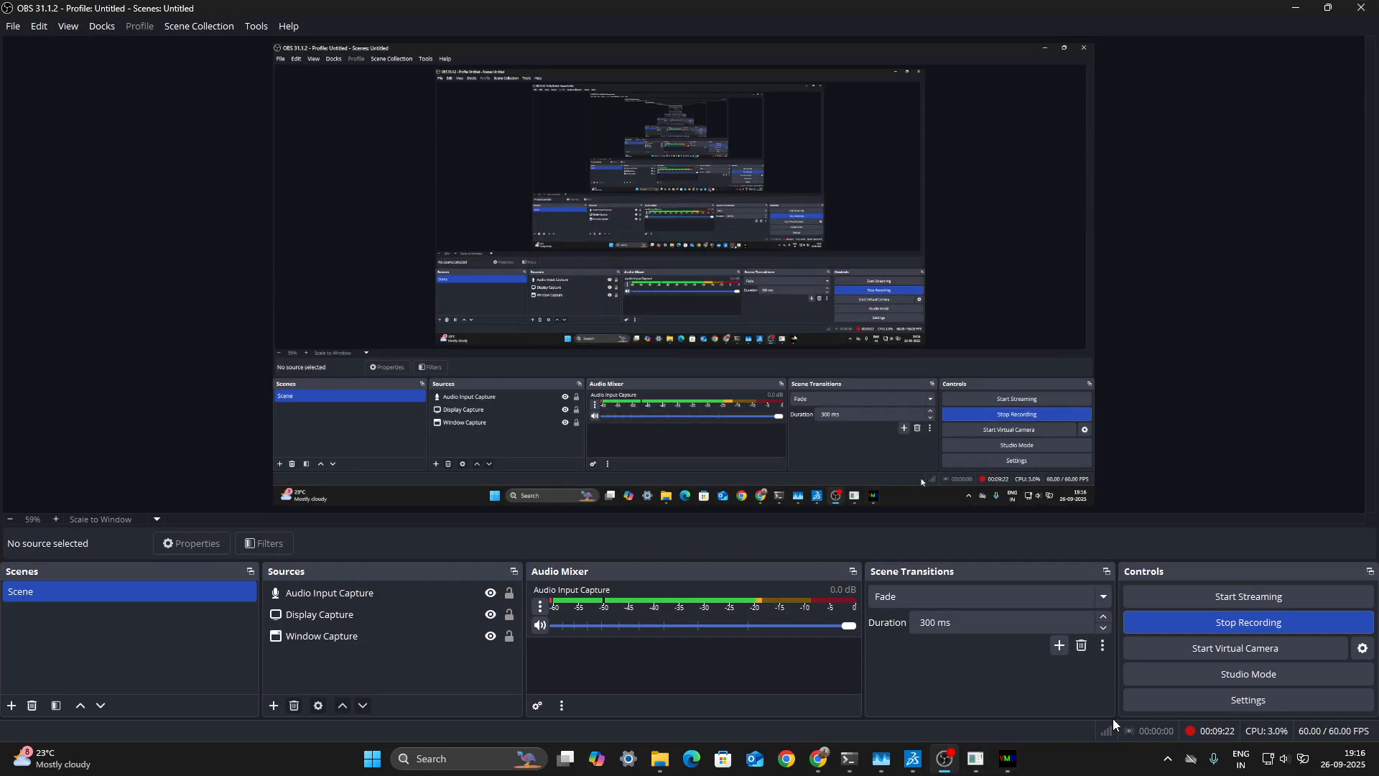